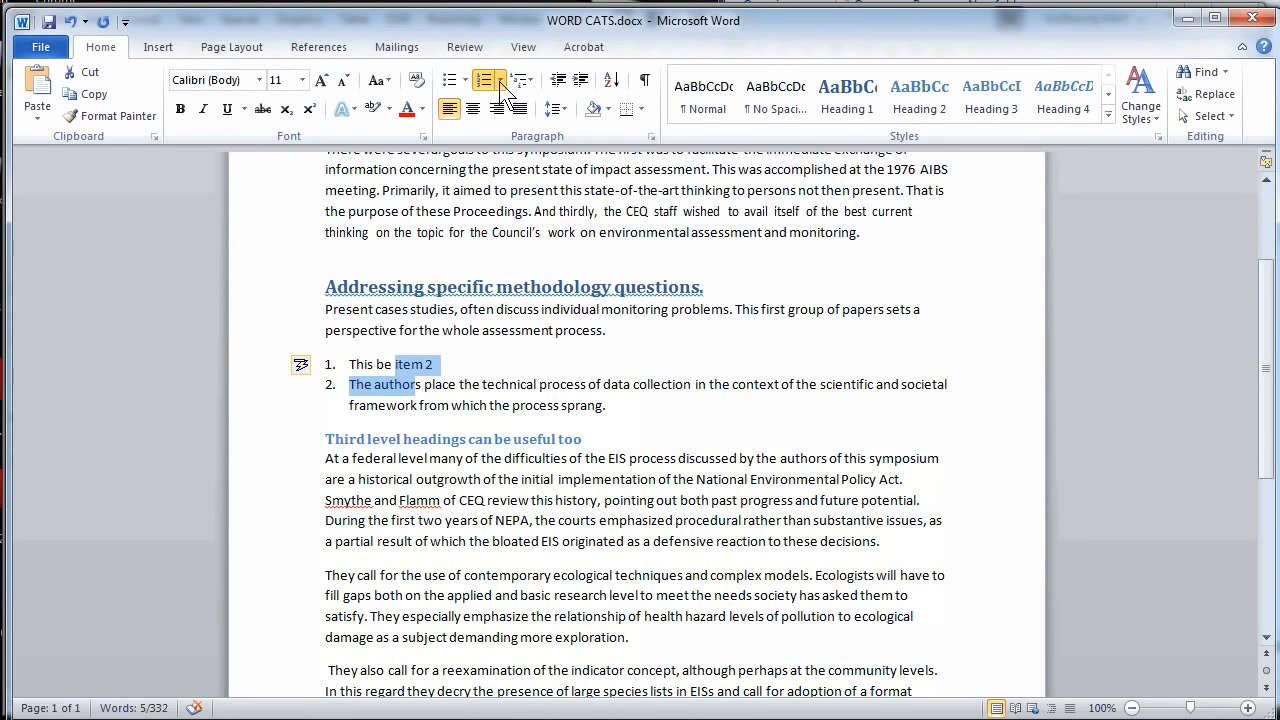
# - Try to apply the 1 Heading 1, 1.1 Heading 2 multilevel list to the two numbered items and undo it
pyautogui.click(524, 84)
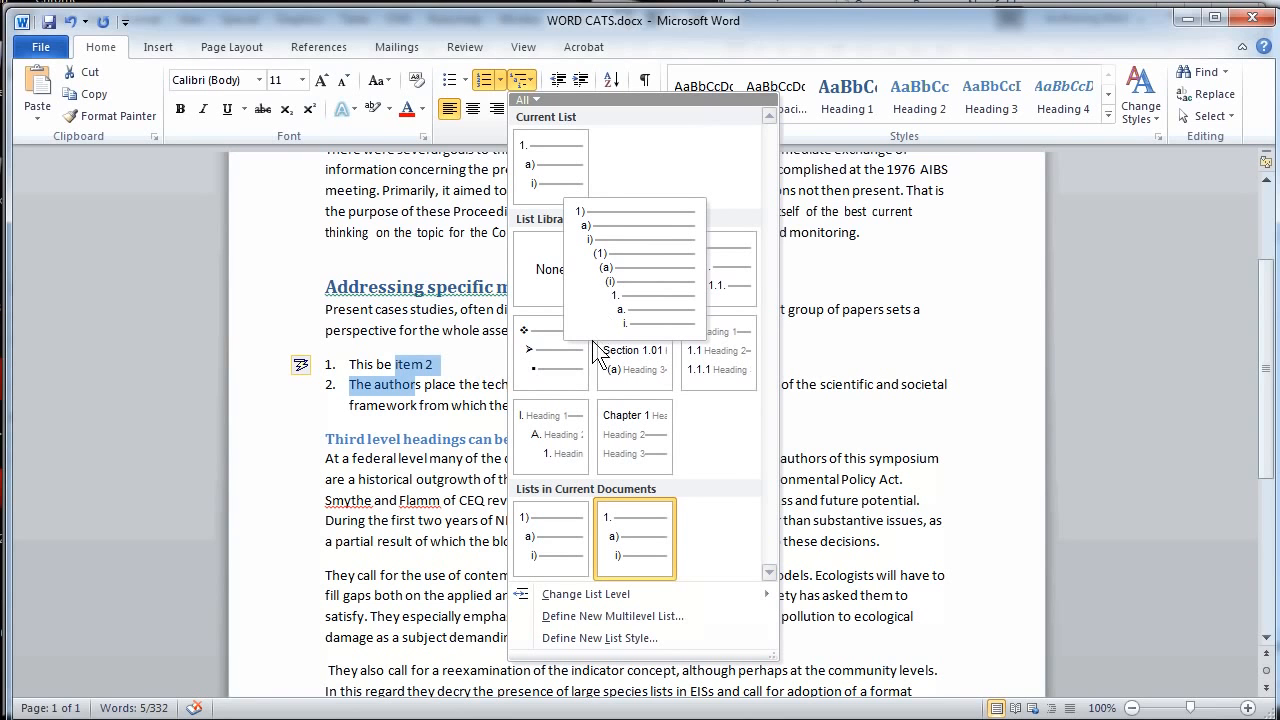
pyautogui.moveTo(594, 343)
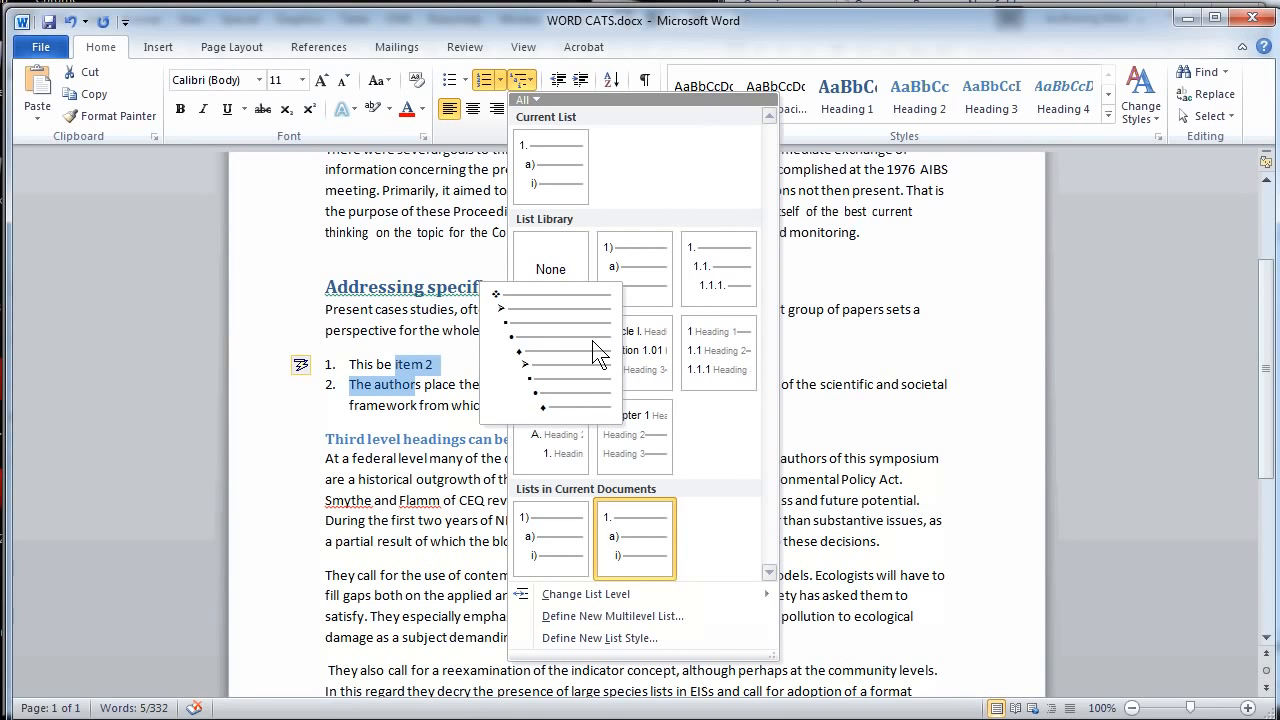
pyautogui.click(714, 378)
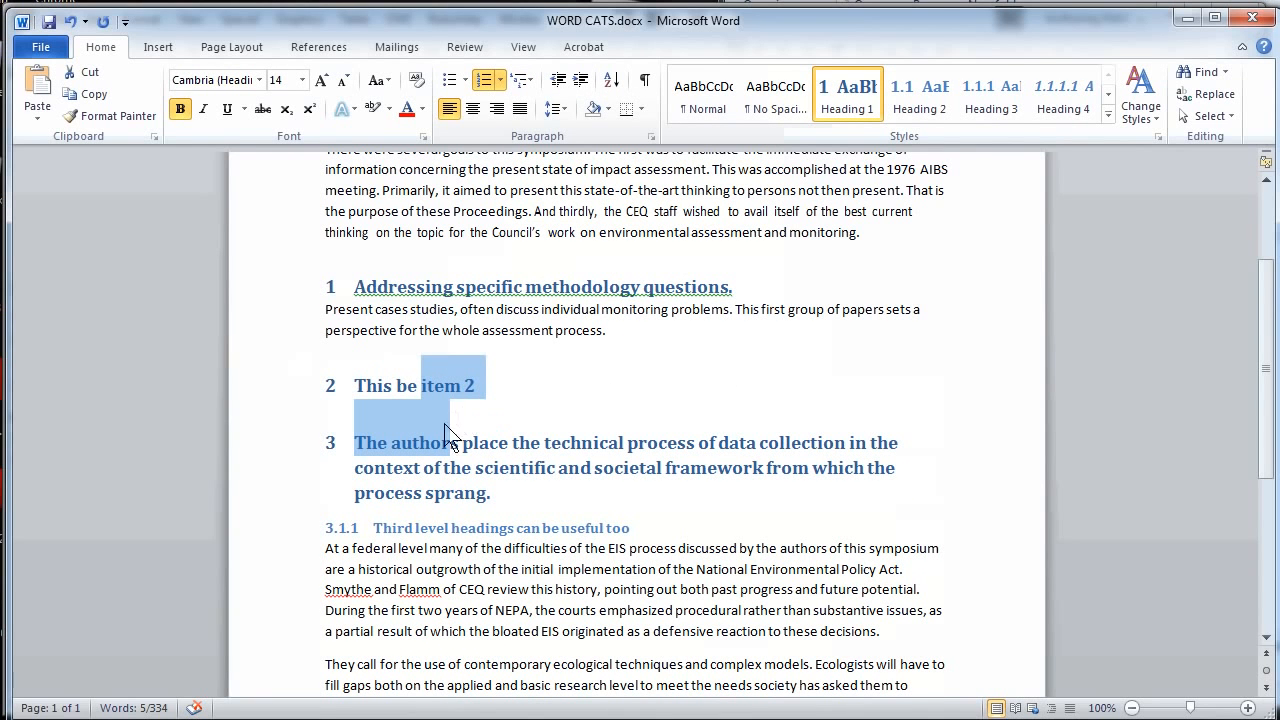
pyautogui.hotkey('ctrl', 'z')
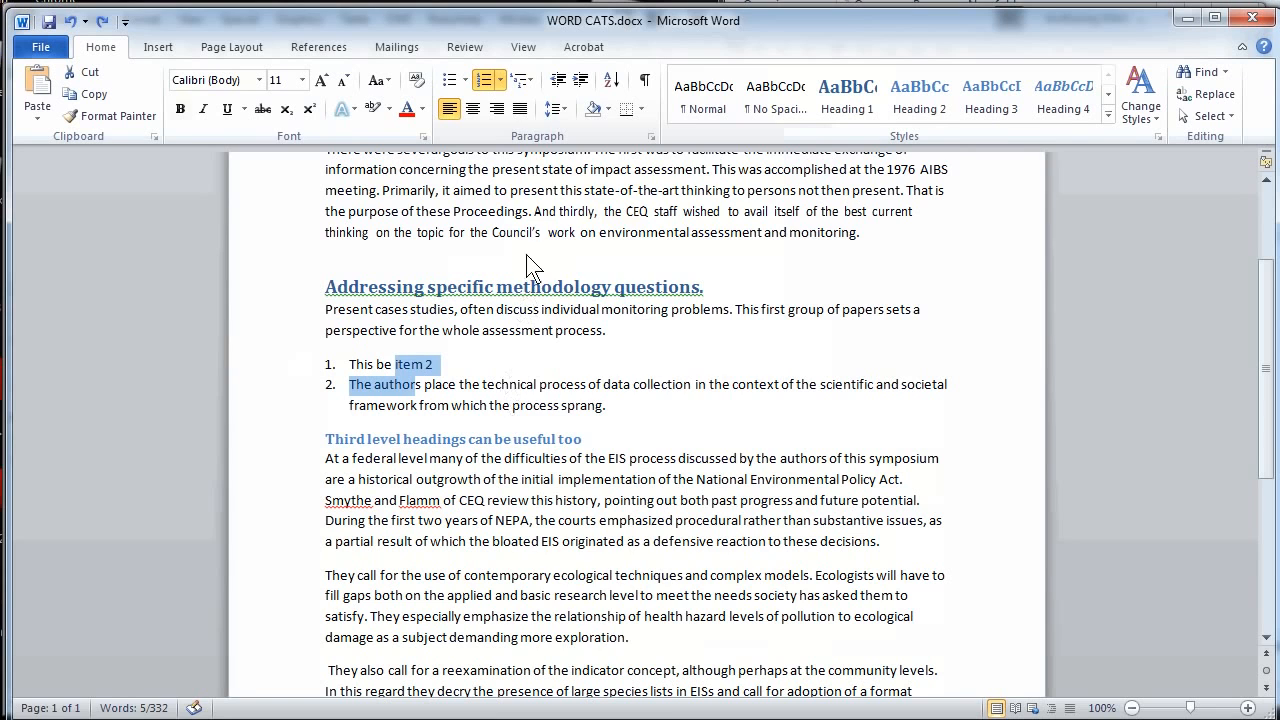
# - Apply the 1) a) i) multilevel list to the numbered items and add "Two item" as a second-level entry below the first
pyautogui.click(530, 80)
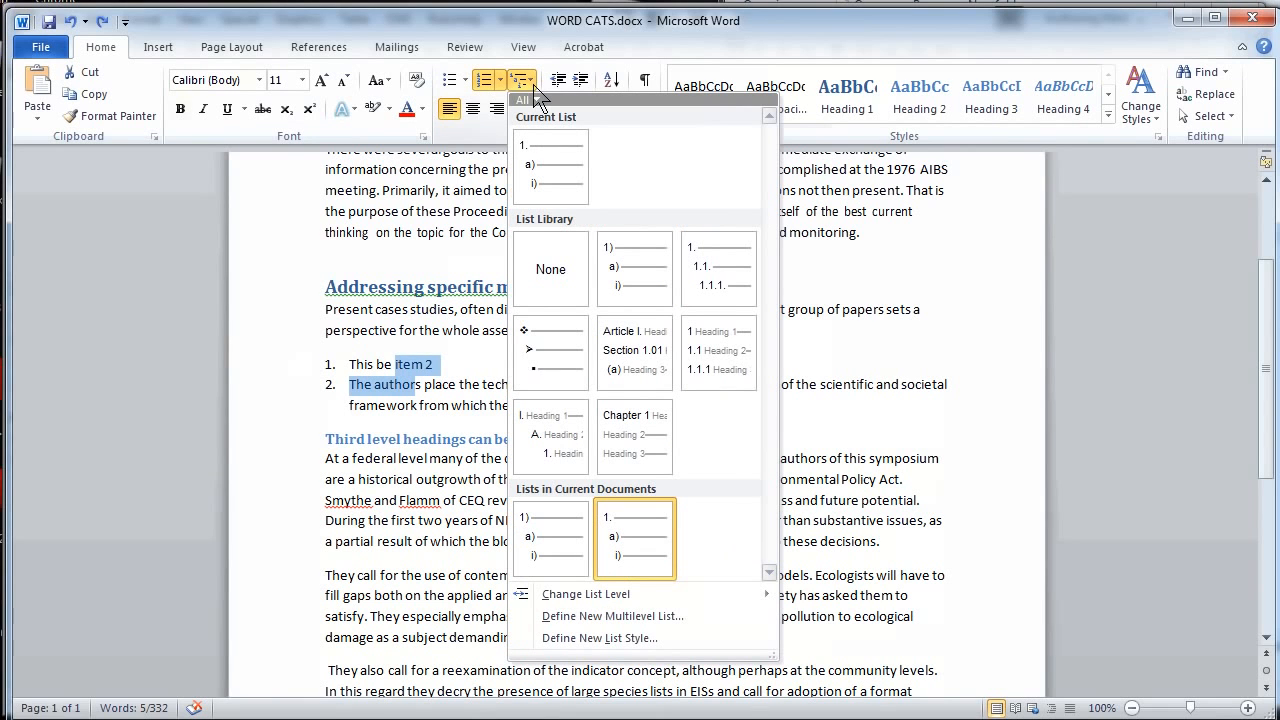
pyautogui.click(611, 284)
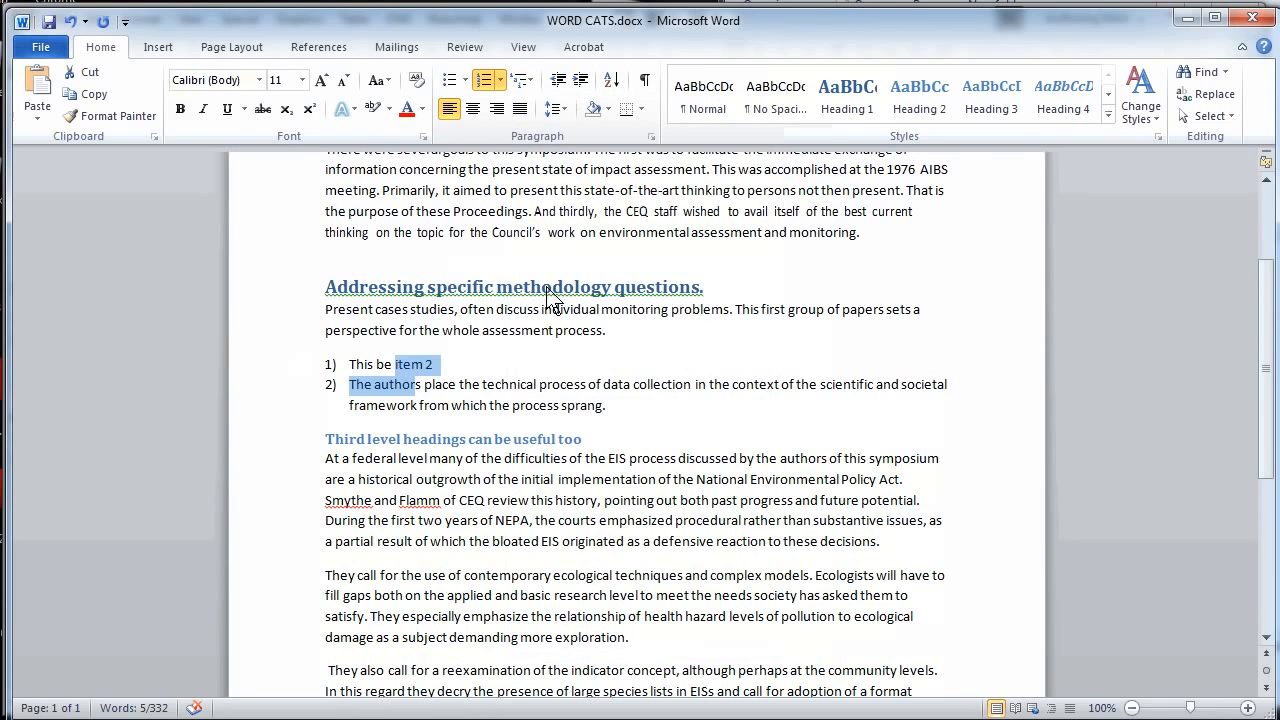
pyautogui.click(455, 368)
pyautogui.press('Return')
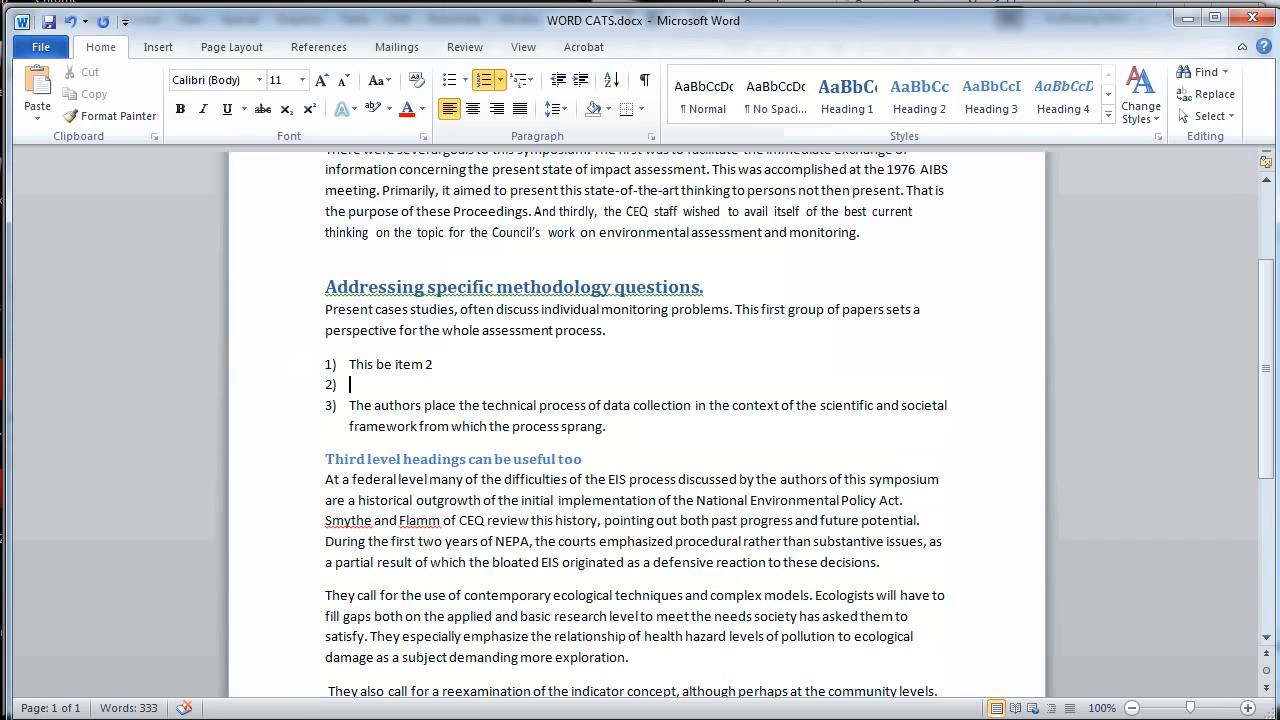
pyautogui.write('Two item')
pyautogui.click(580, 80)
# - Add a third-level list entry reading "third" below "Two item"
pyautogui.press('Return')
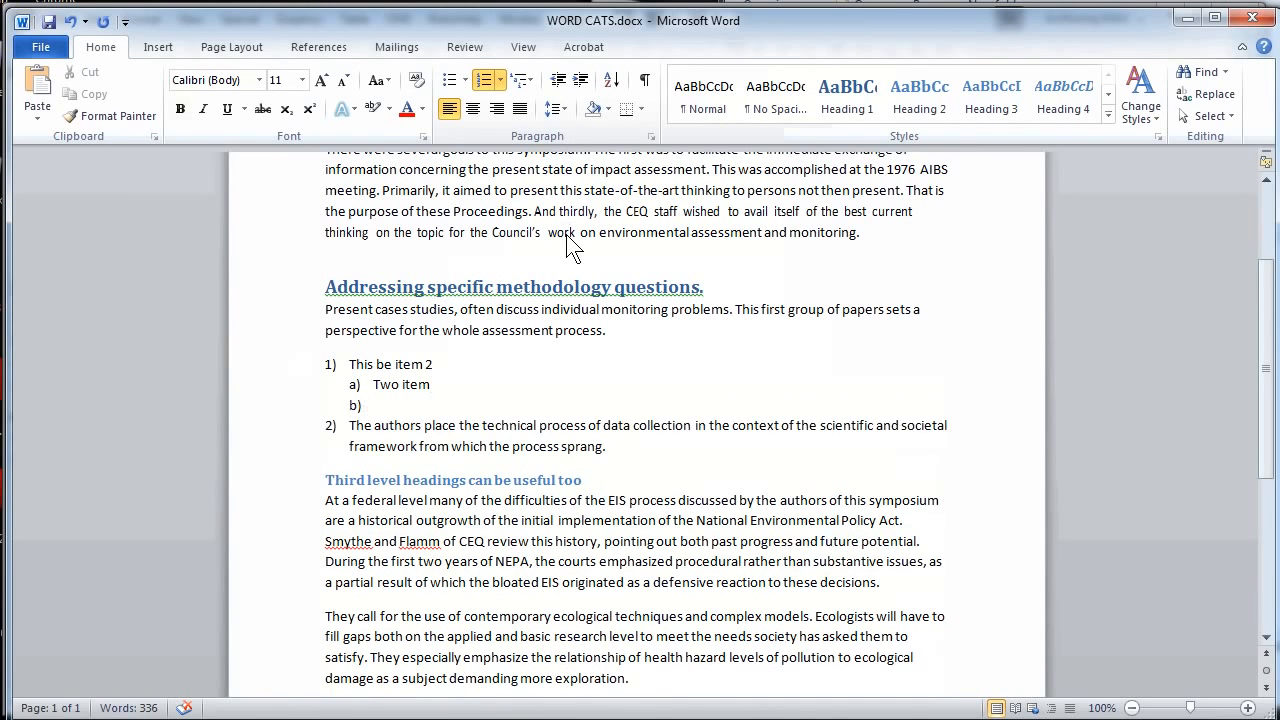
pyautogui.click(580, 80)
pyautogui.write('third')
pyautogui.moveTo(402, 364); pyautogui.dragTo(398, 388)
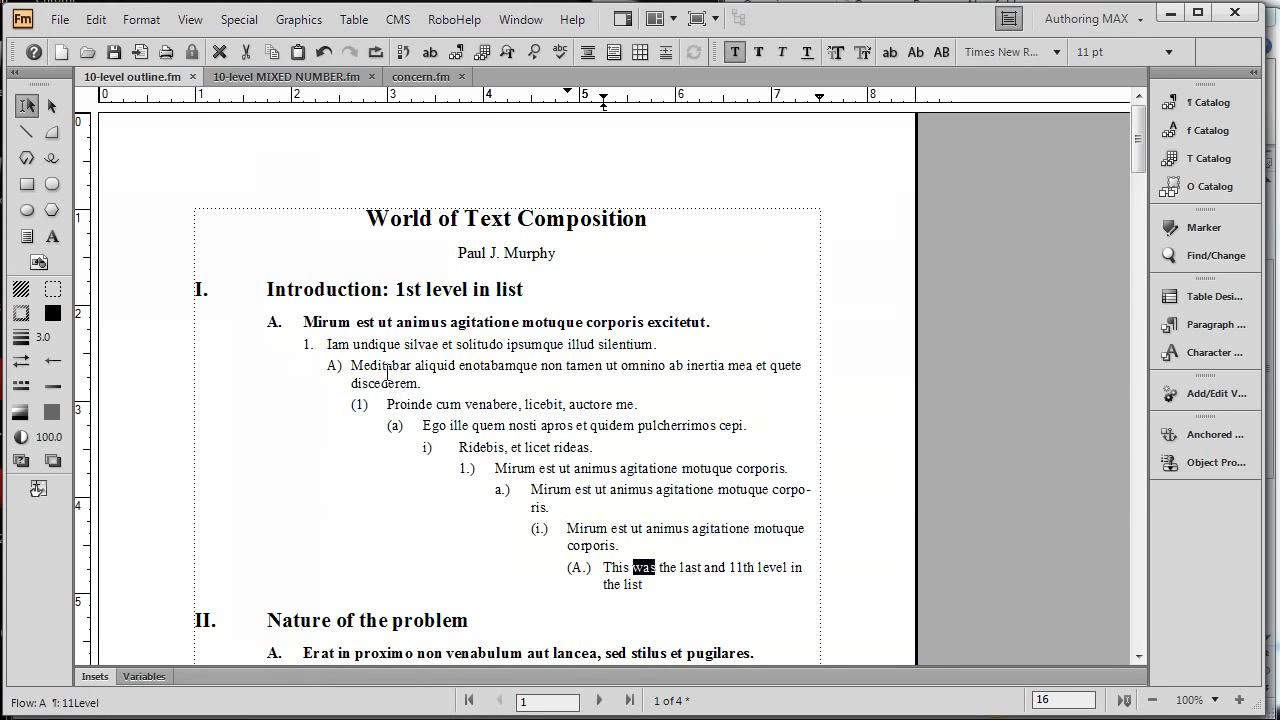
# - In 10-level outline.fm in FrameMaker, apply the paragraph formats 1Level through 11Level in turn to the "This was the last" paragraph
pyautogui.moveTo(380, 293); pyautogui.dragTo(630, 592)
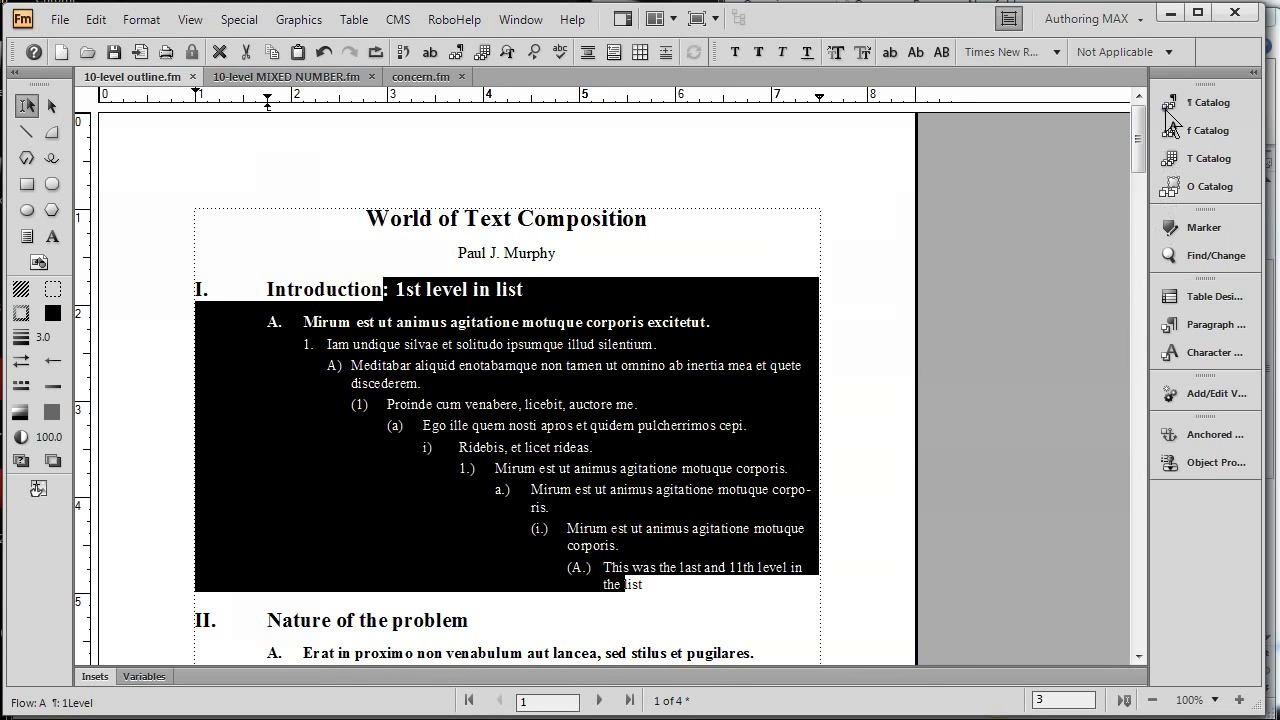
pyautogui.click(1167, 110)
pyautogui.doubleClick(699, 574)
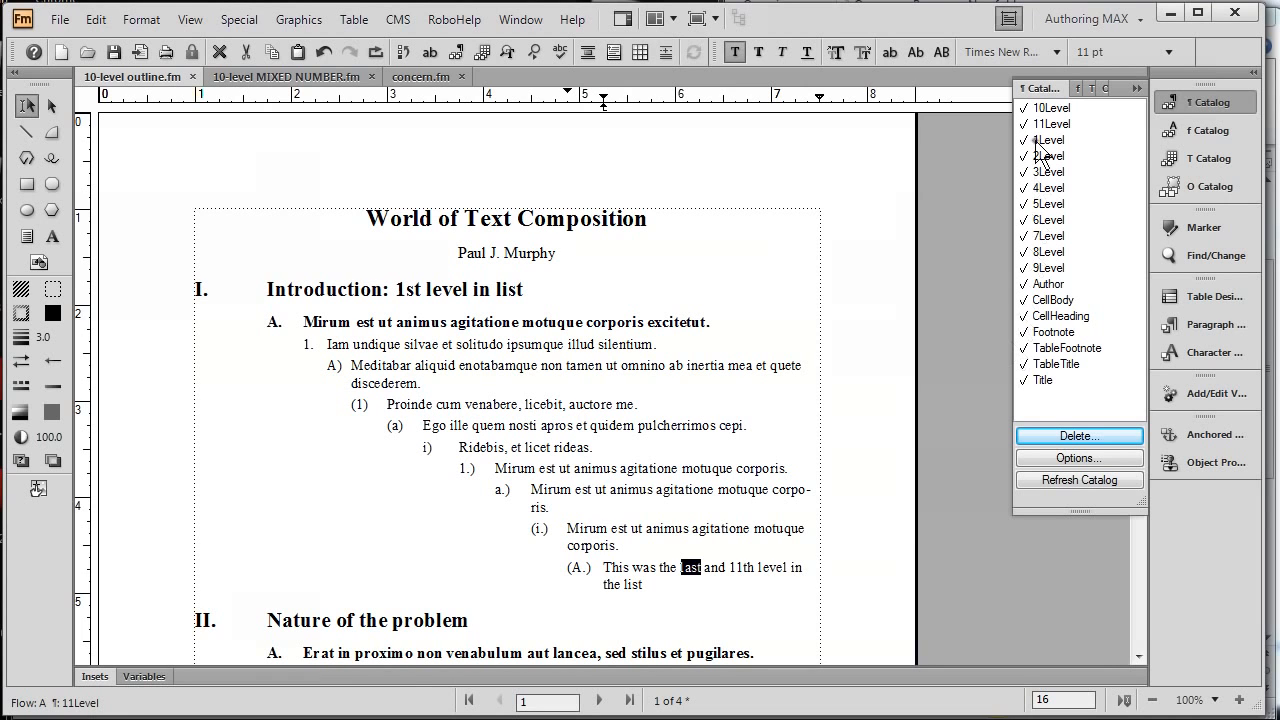
pyautogui.click(1042, 140)
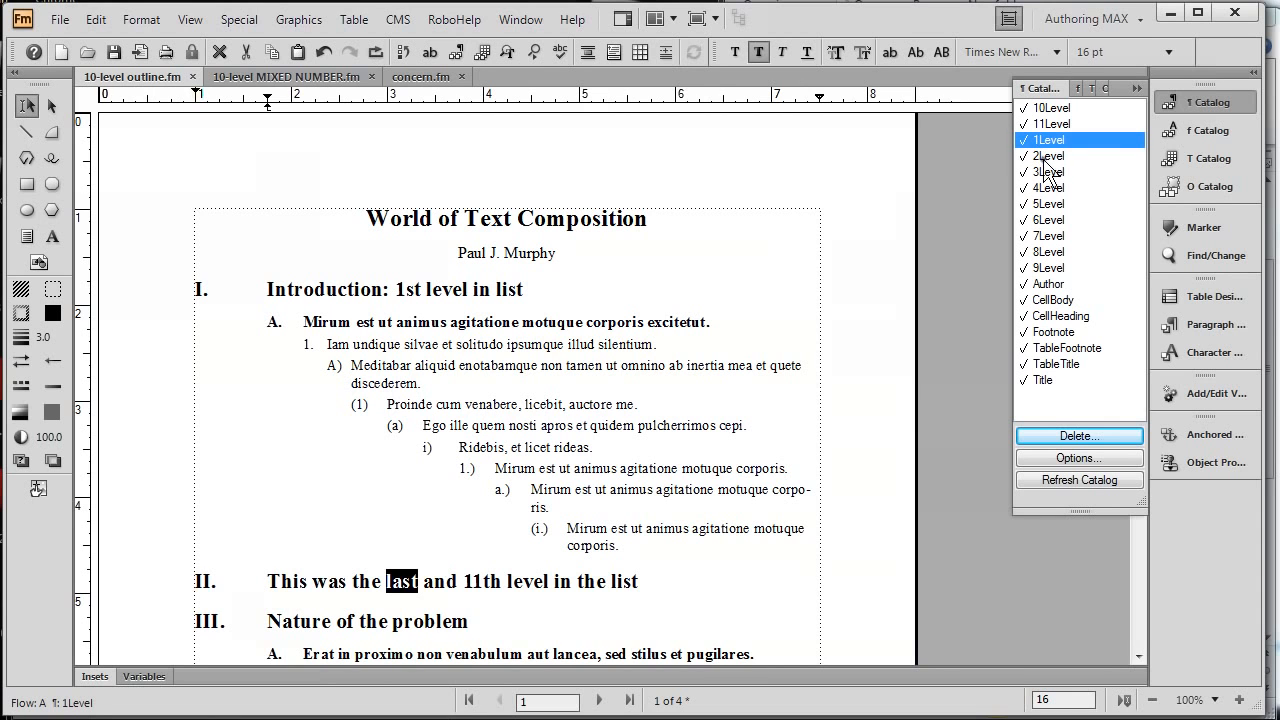
pyautogui.click(1045, 157)
pyautogui.click(1048, 172)
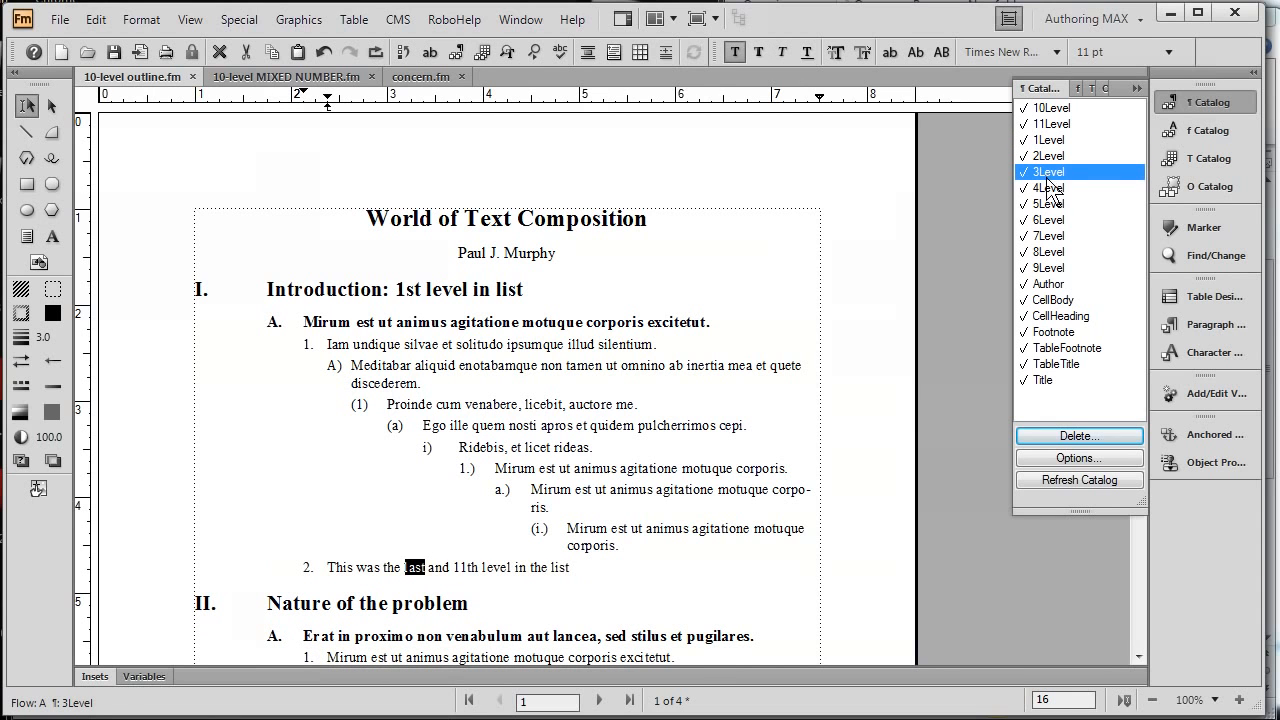
pyautogui.click(1050, 189)
pyautogui.click(1053, 205)
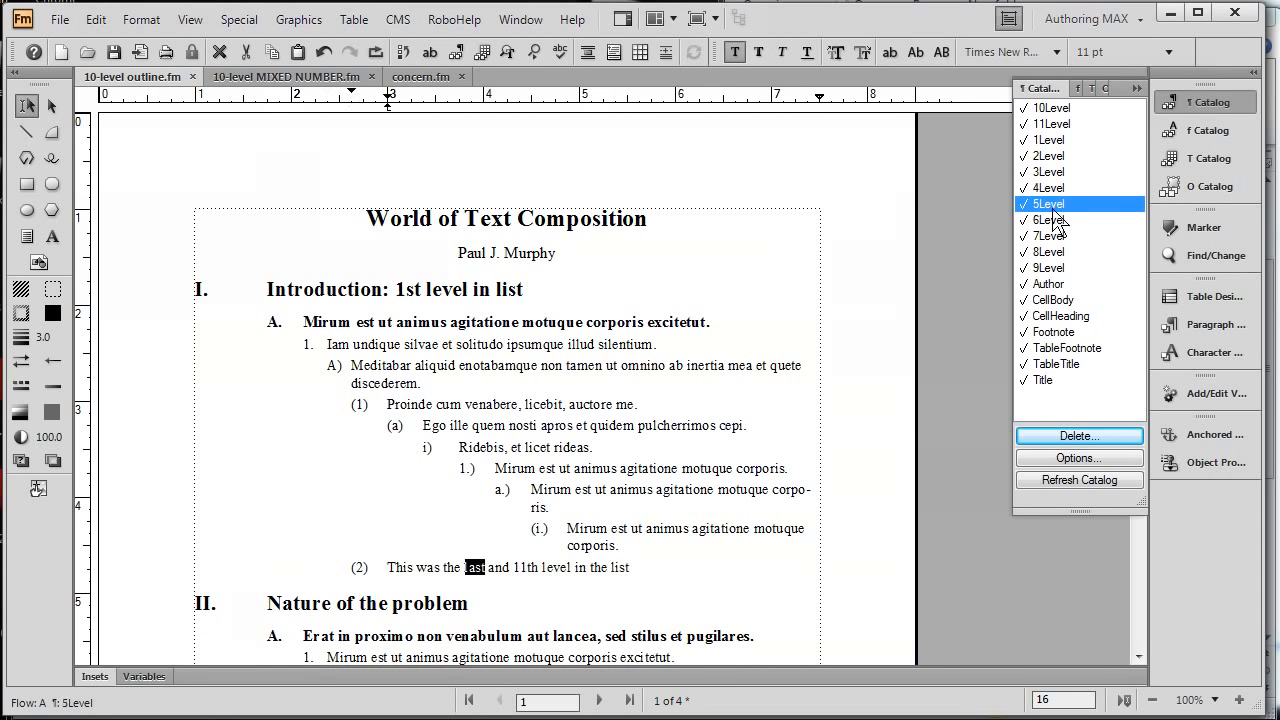
pyautogui.click(1056, 220)
pyautogui.click(1060, 237)
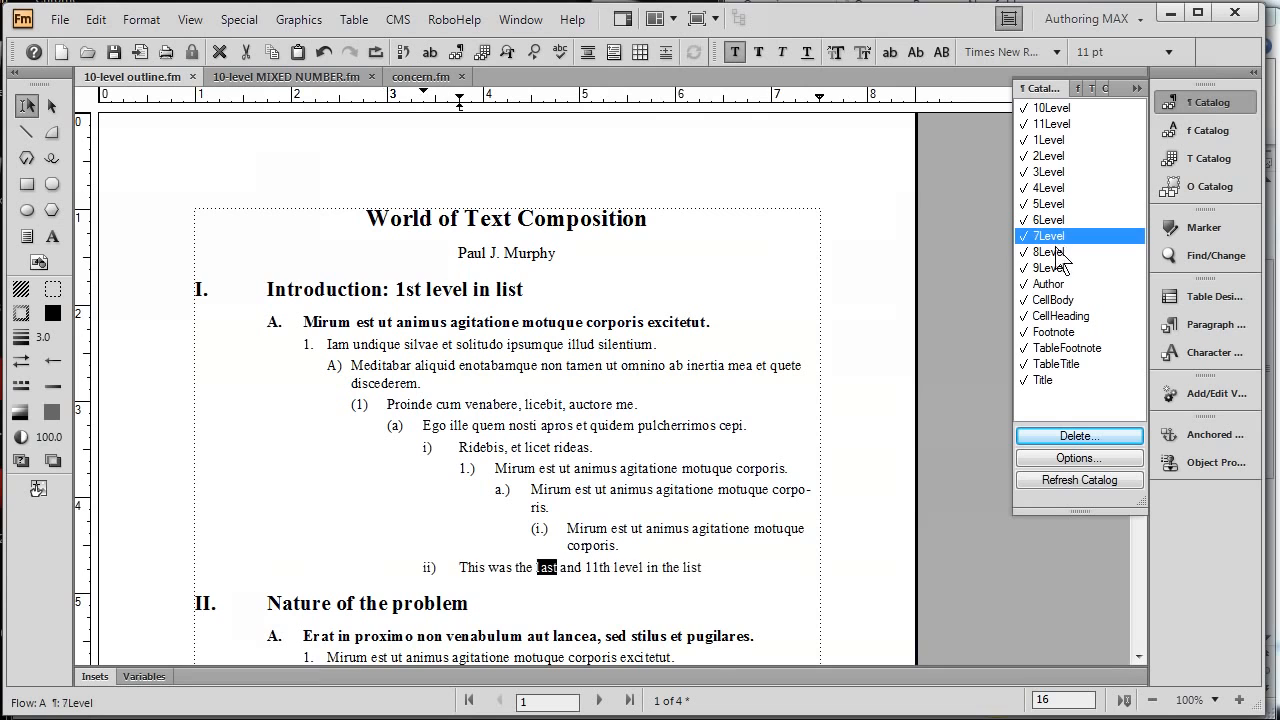
pyautogui.click(1060, 253)
pyautogui.click(1061, 268)
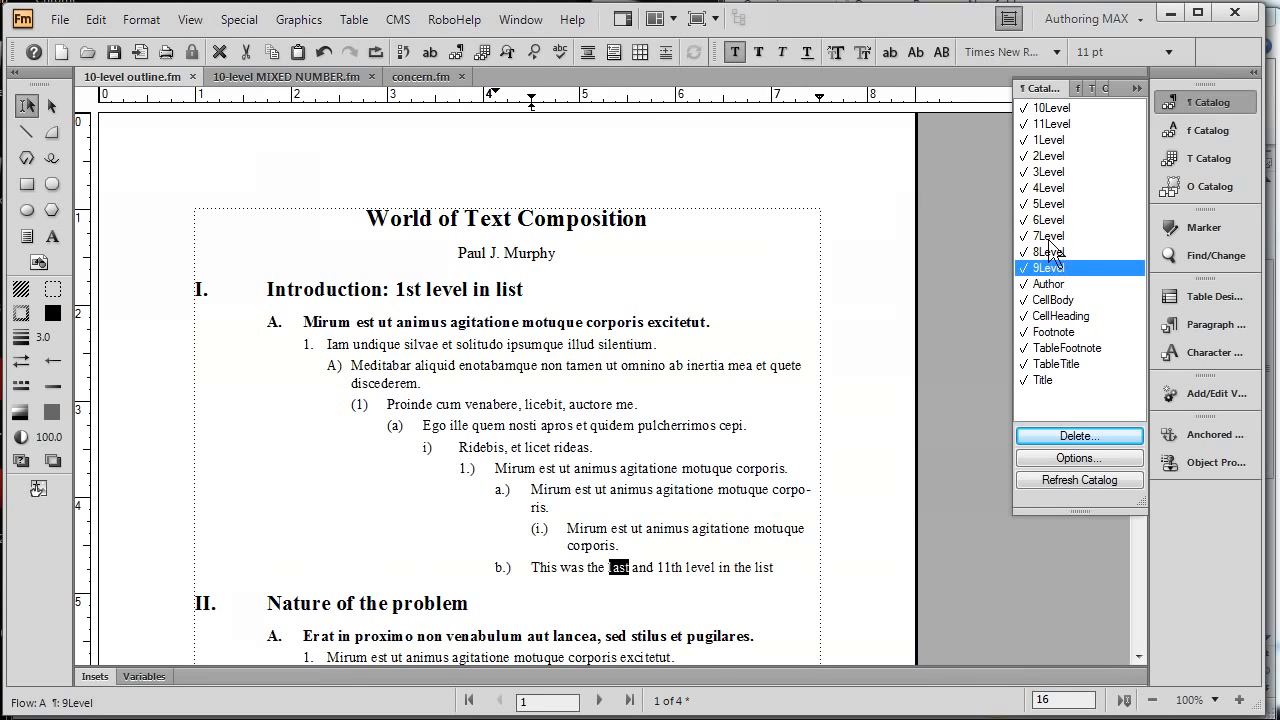
pyautogui.click(1051, 108)
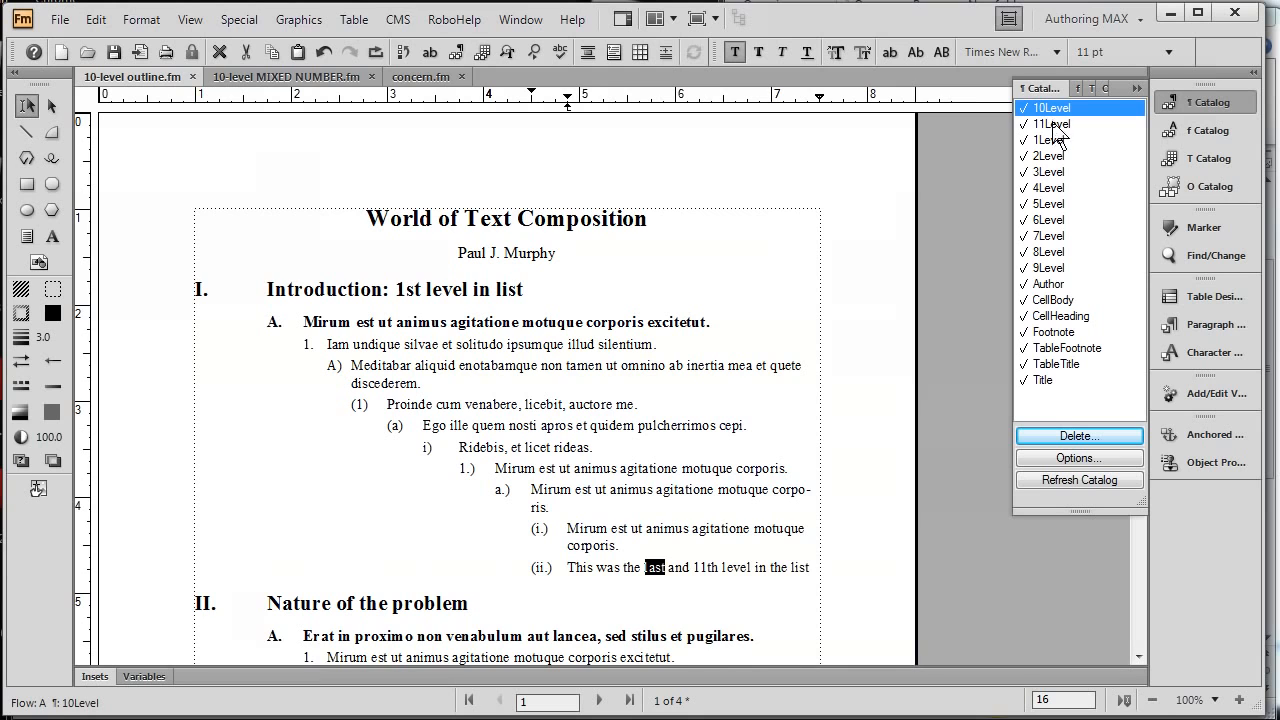
pyautogui.click(1054, 125)
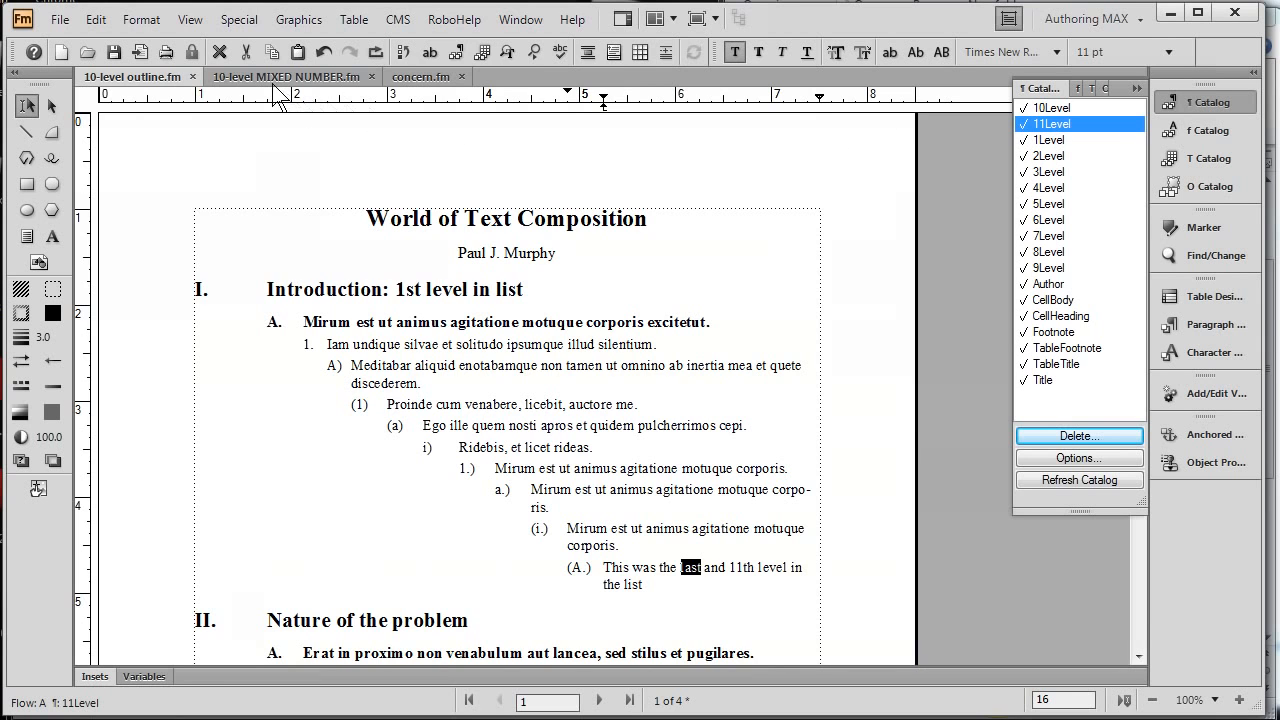
# - In 10-level MIXED NUMBER.fm, examine the 6Level paragraph's autonumber format and the character format assigned to its number
pyautogui.click(273, 80)
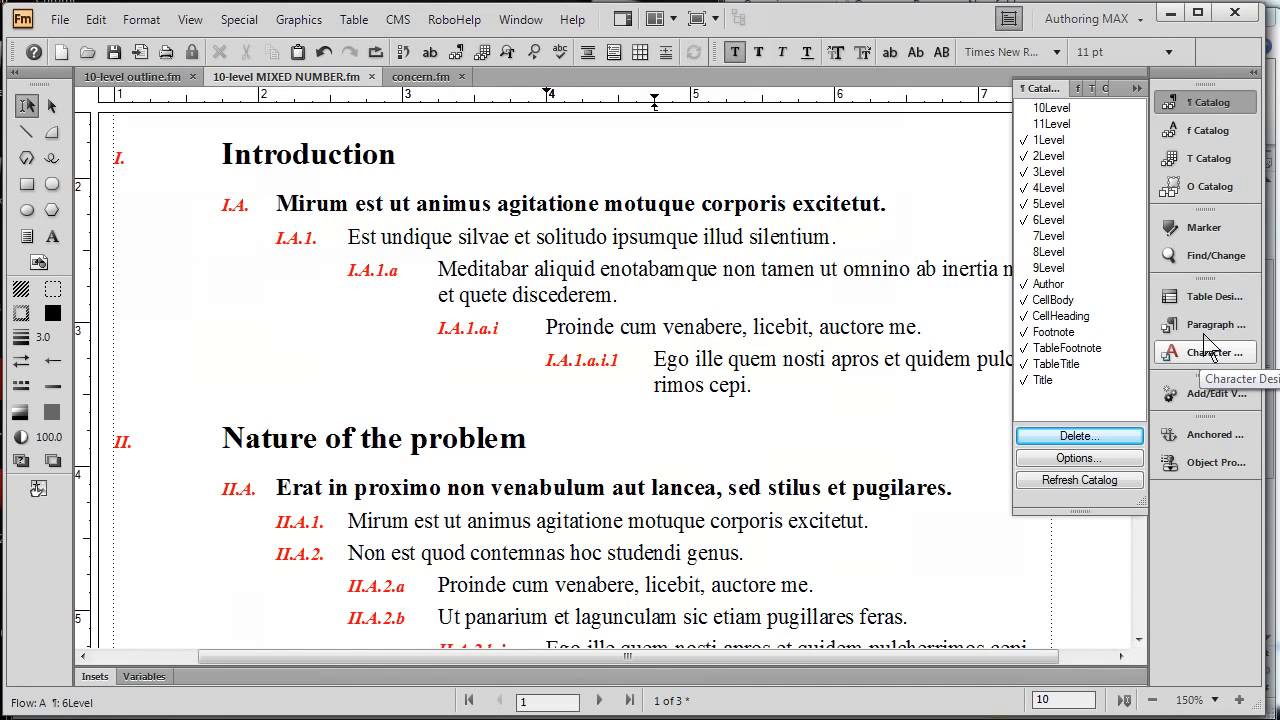
pyautogui.click(1208, 330)
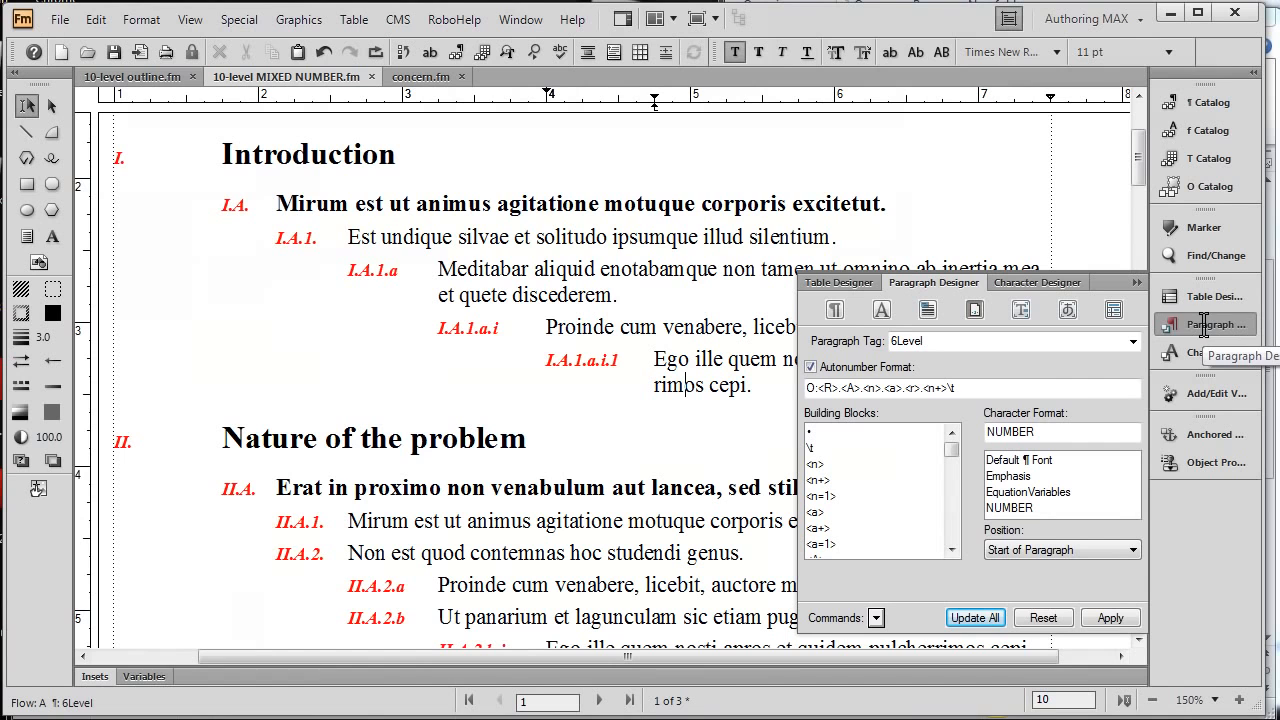
pyautogui.doubleClick(1050, 432)
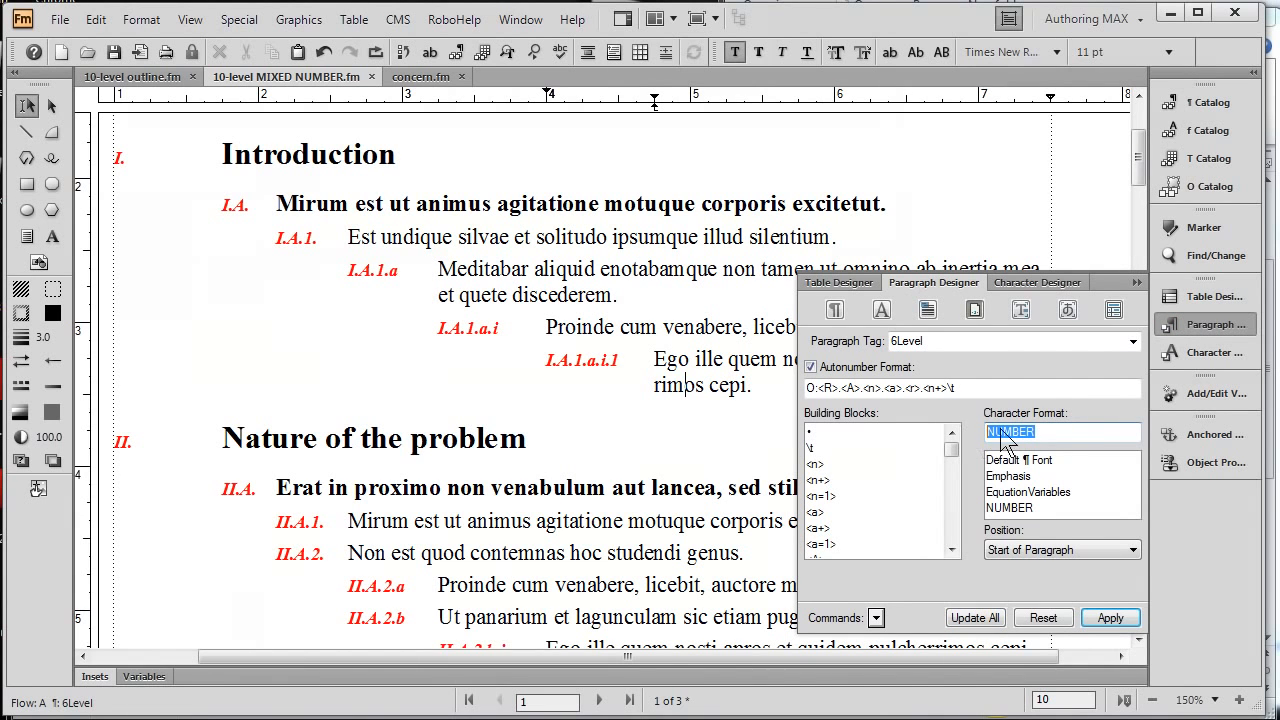
pyautogui.click(1136, 285)
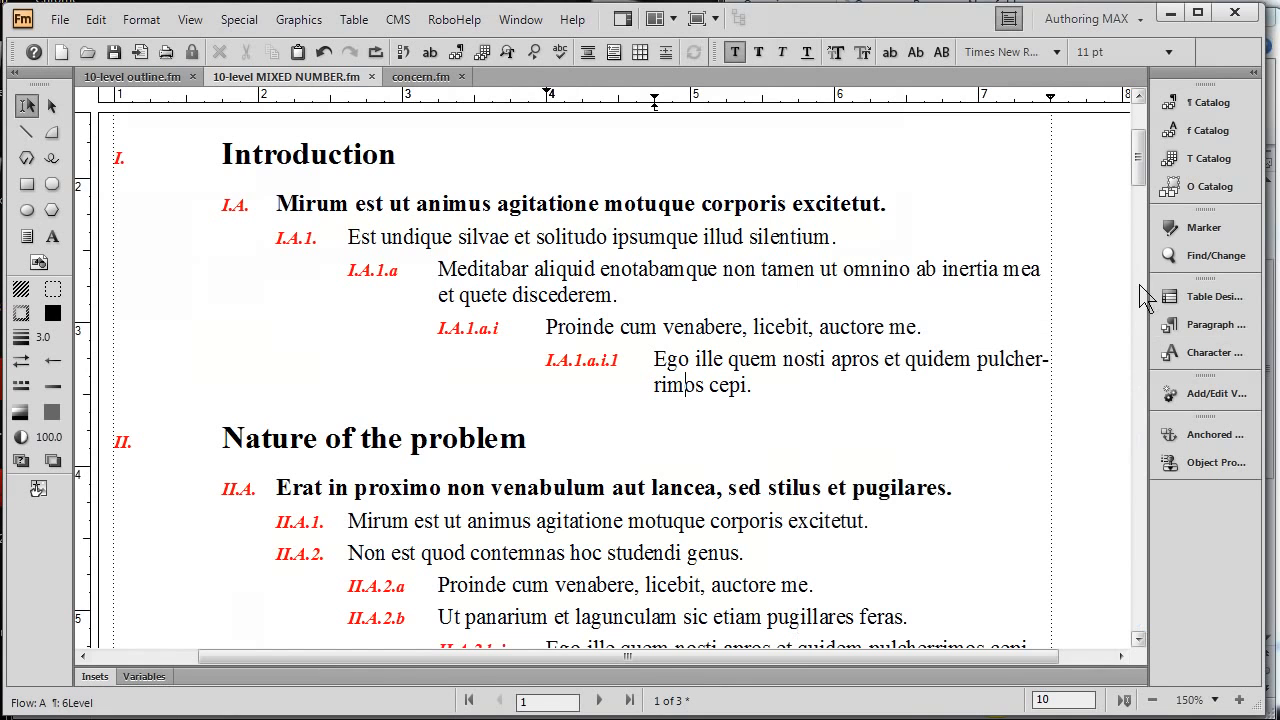
# - Change the NUMBER character format to Regular angle and Blue color, updating it throughout the document and removing overrides
pyautogui.click(1186, 132)
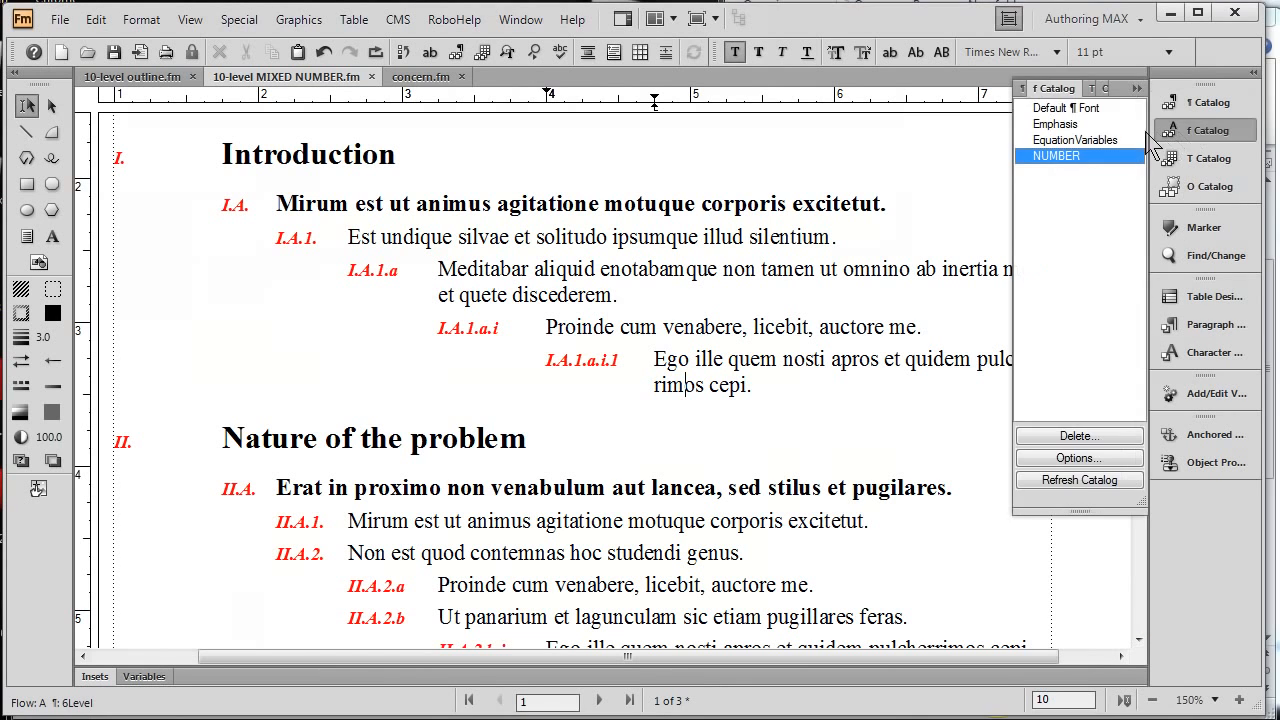
pyautogui.rightClick(1075, 157)
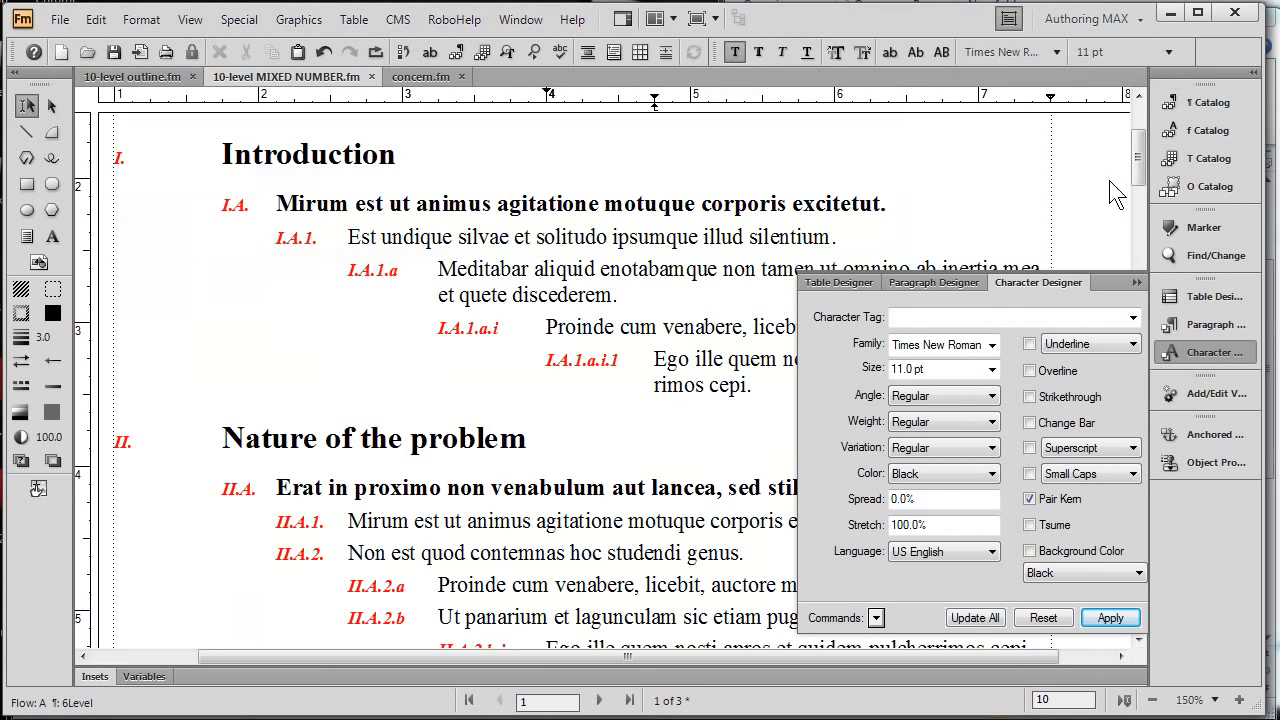
pyautogui.click(1087, 318)
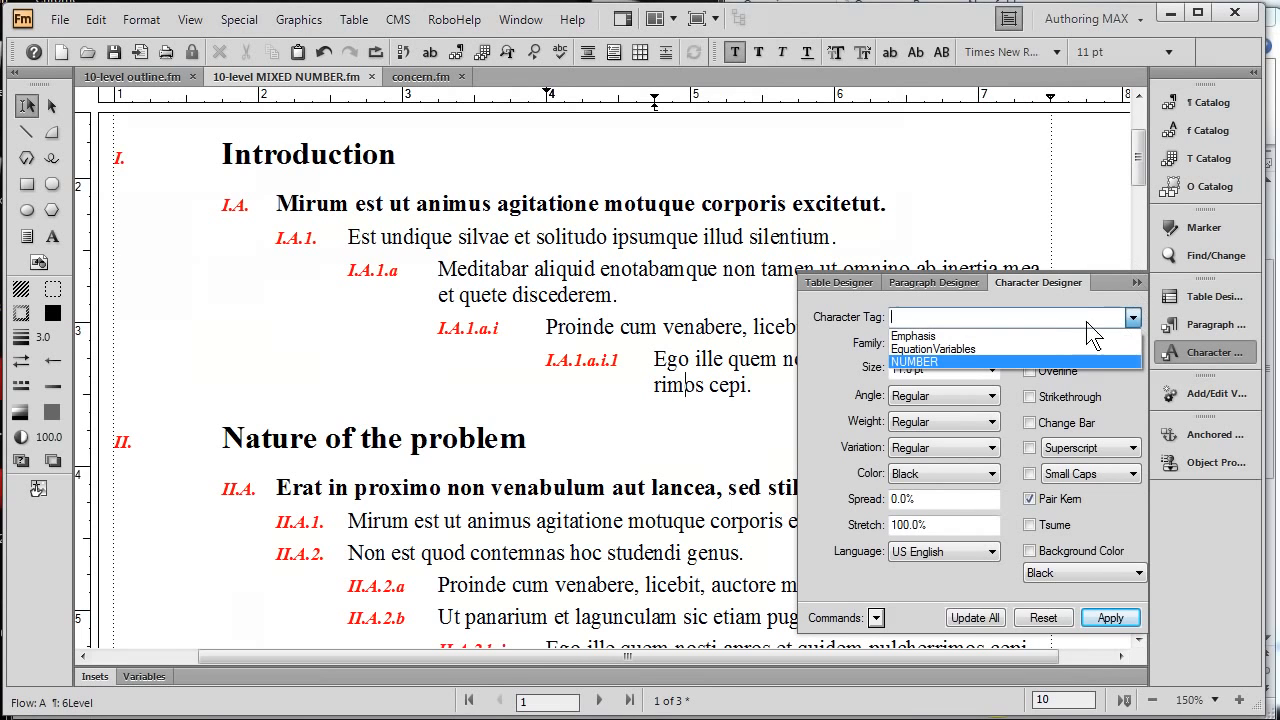
pyautogui.click(1046, 362)
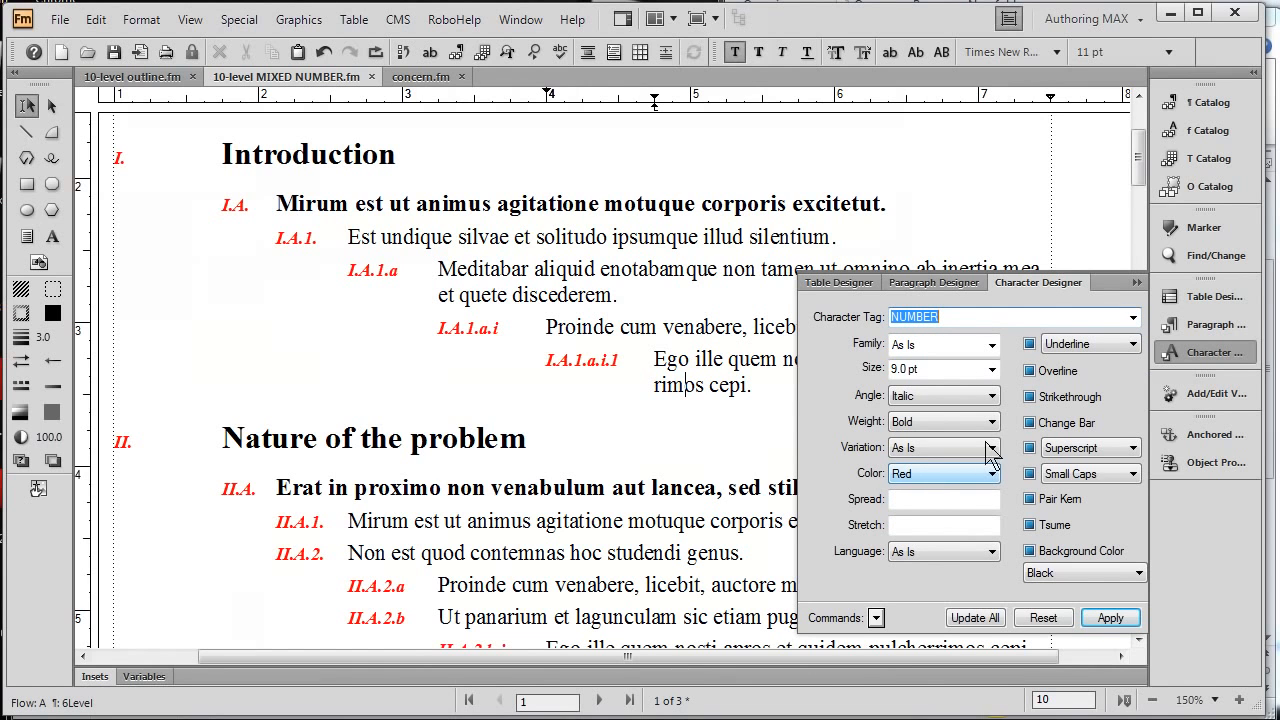
pyautogui.click(992, 398)
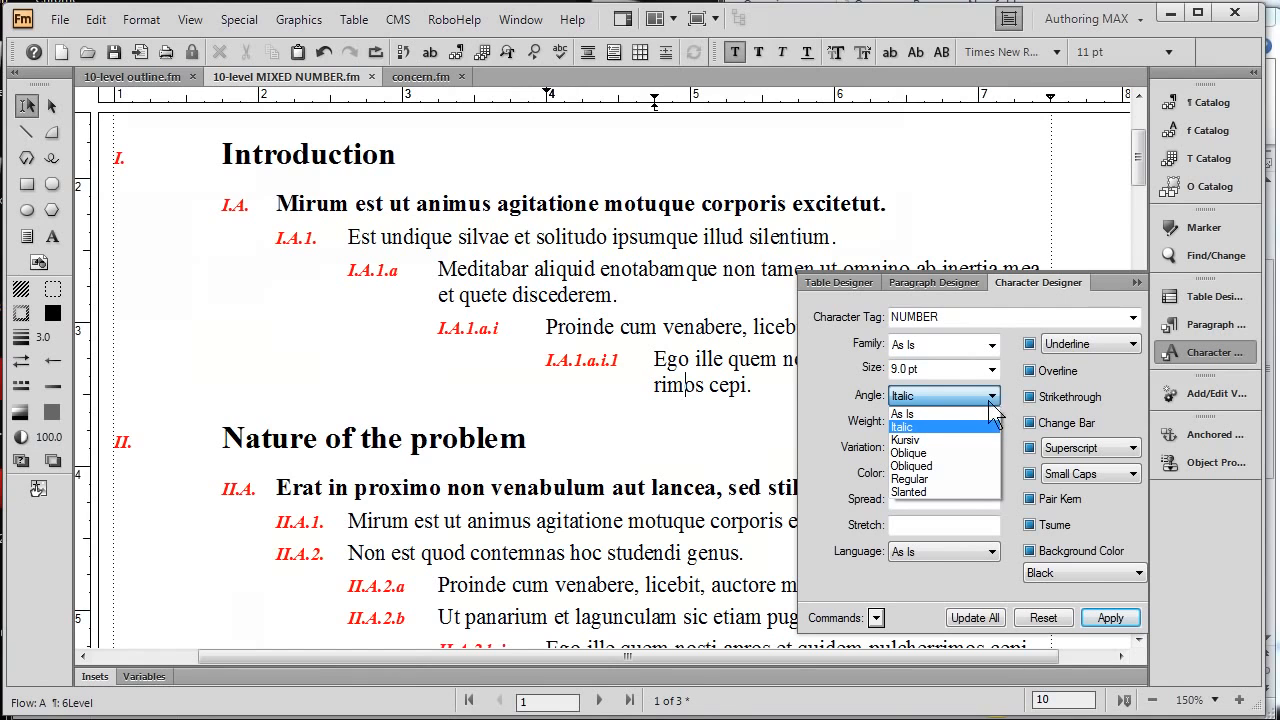
pyautogui.click(963, 479)
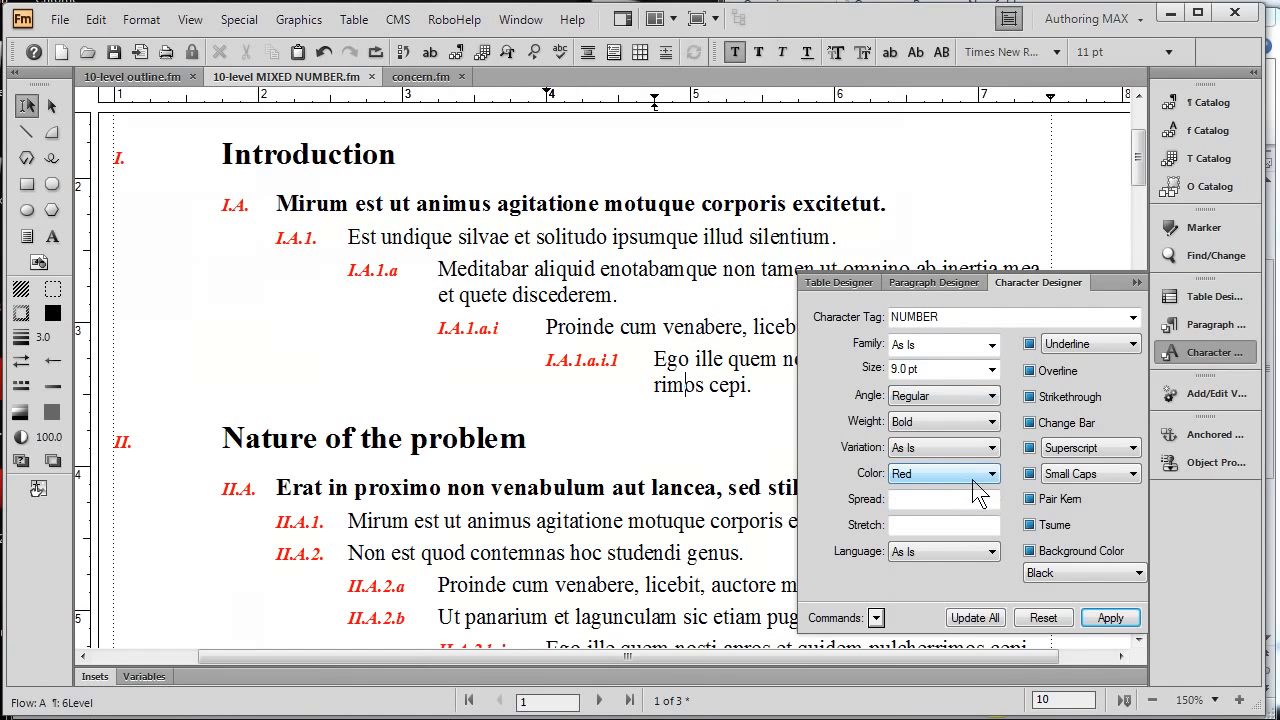
pyautogui.click(988, 476)
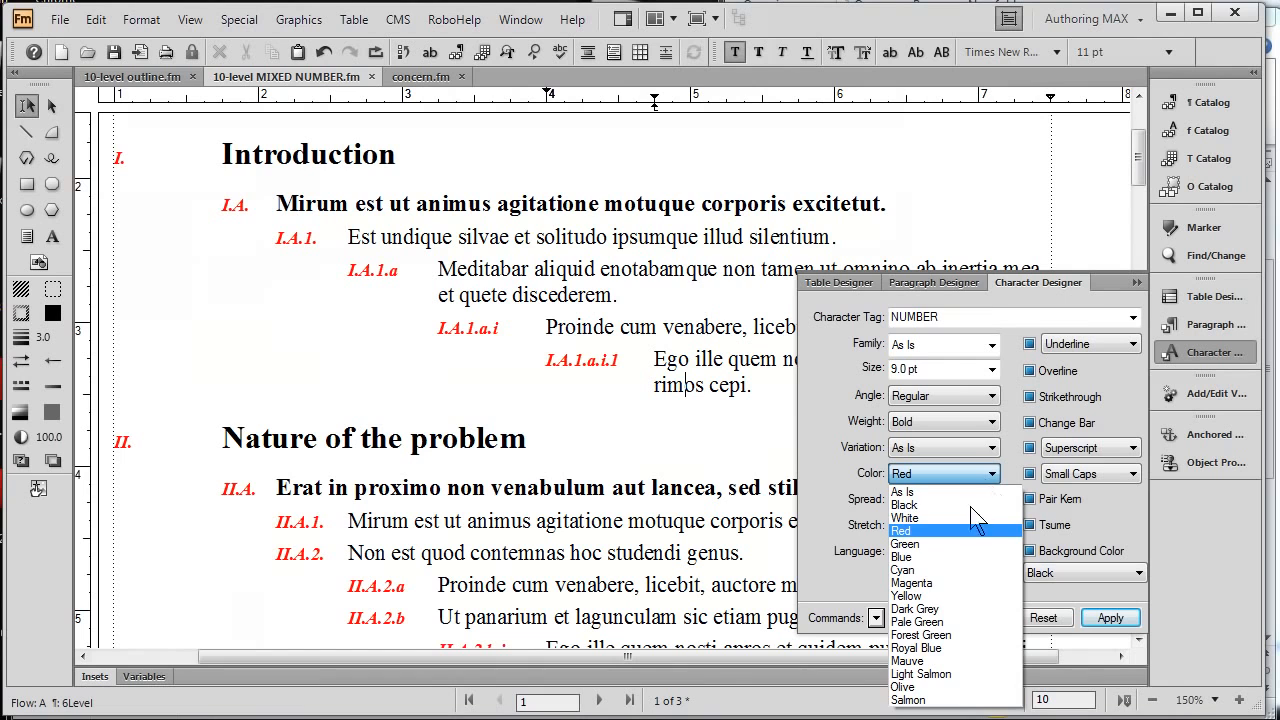
pyautogui.click(966, 556)
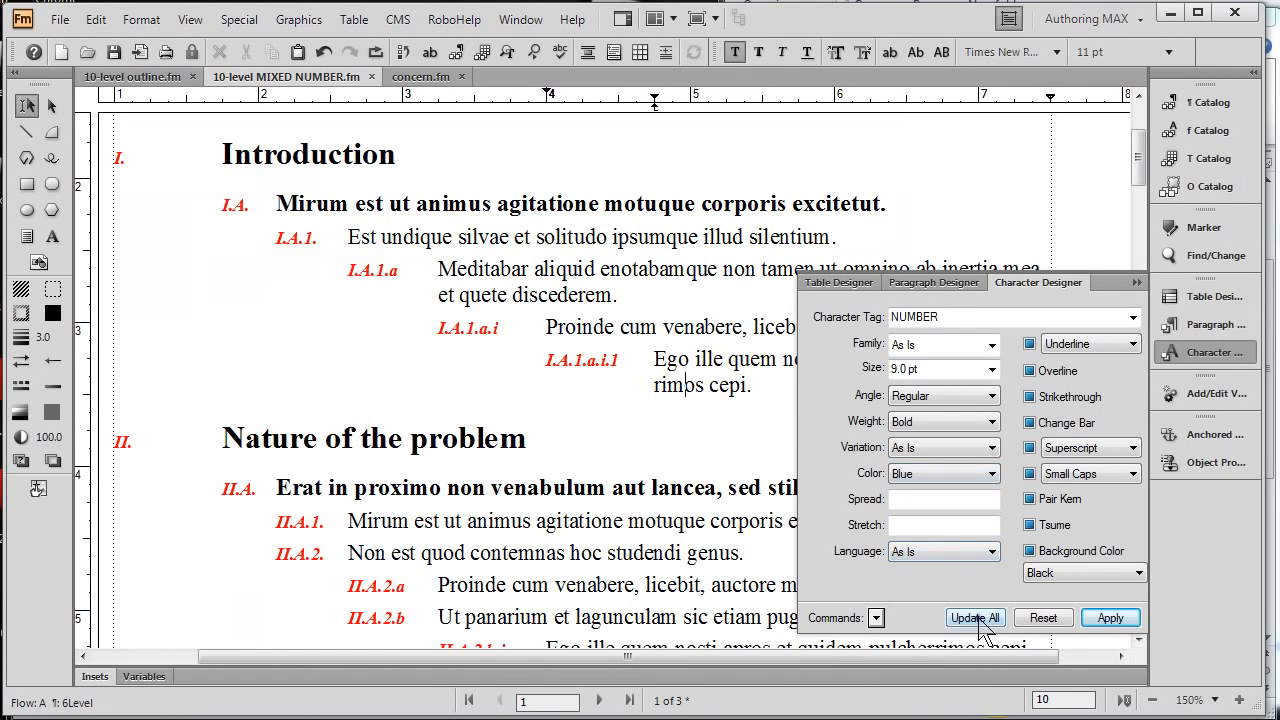
pyautogui.click(978, 617)
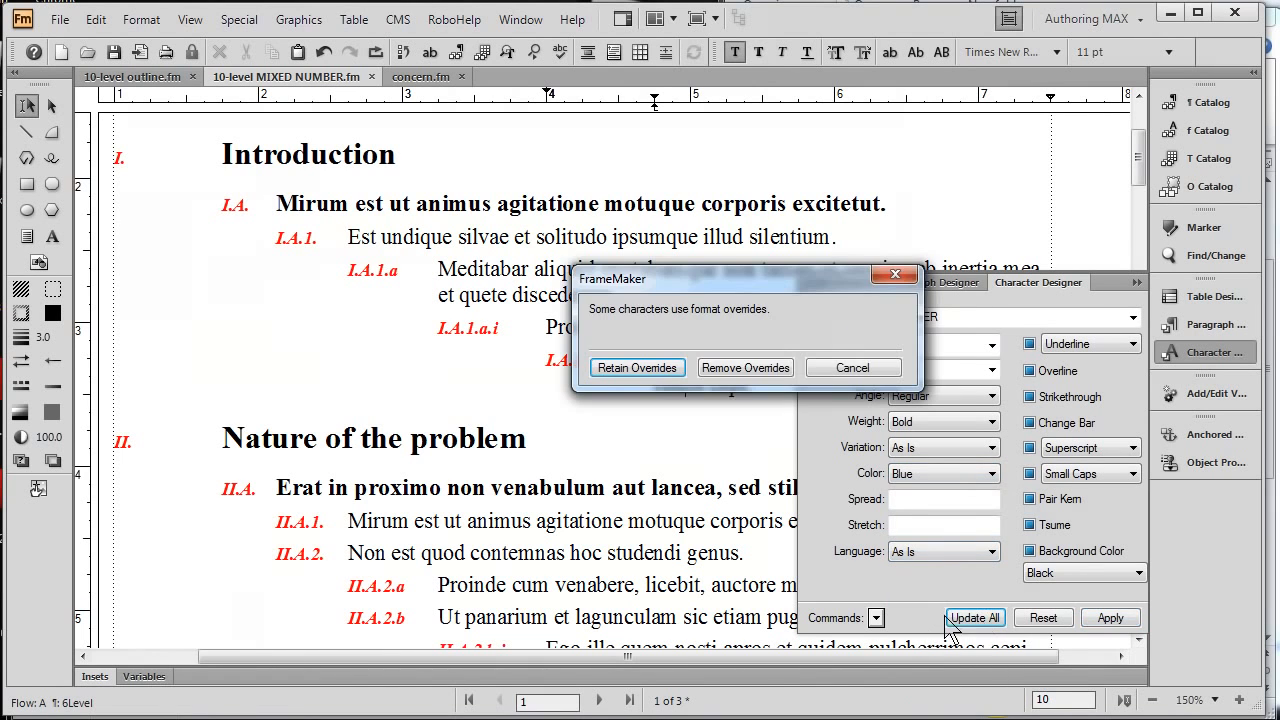
pyautogui.click(728, 370)
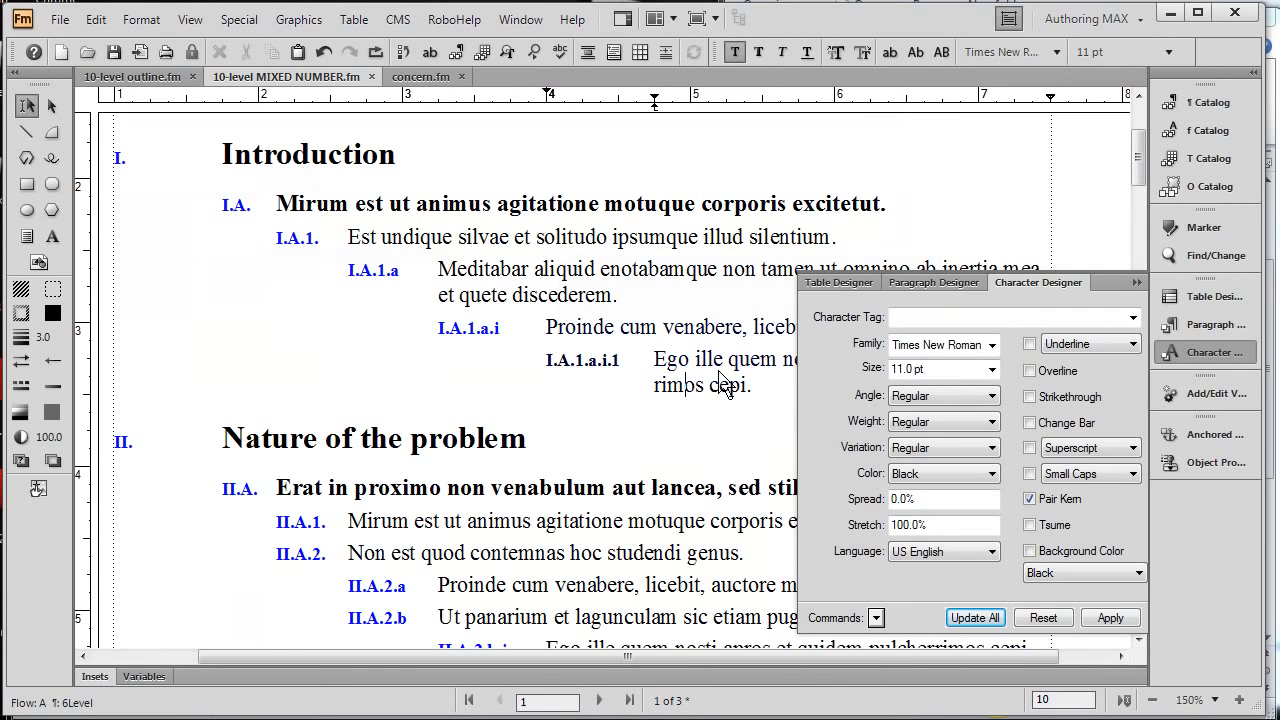
pyautogui.click(1137, 285)
# - In concern.fm, change the TableTitle autonumber format to "T:TABLE -- <n+>:" and update all table titles
pyautogui.click(424, 78)
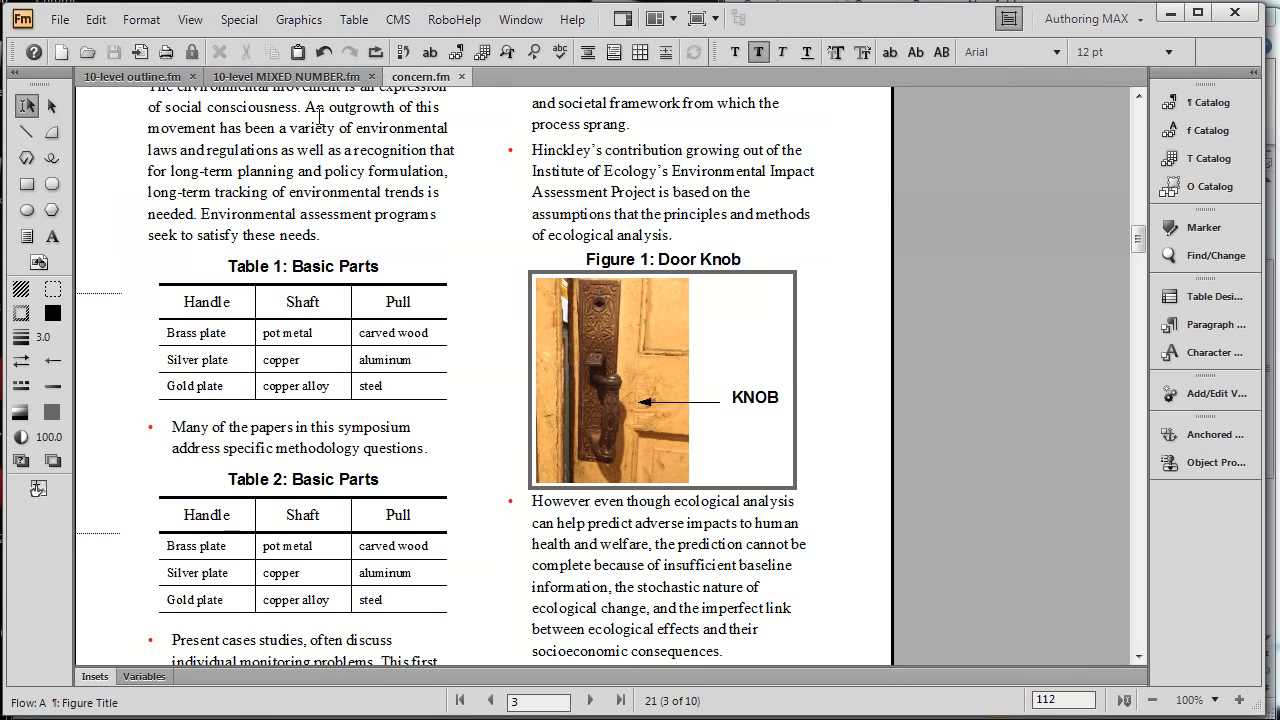
pyautogui.click(291, 266)
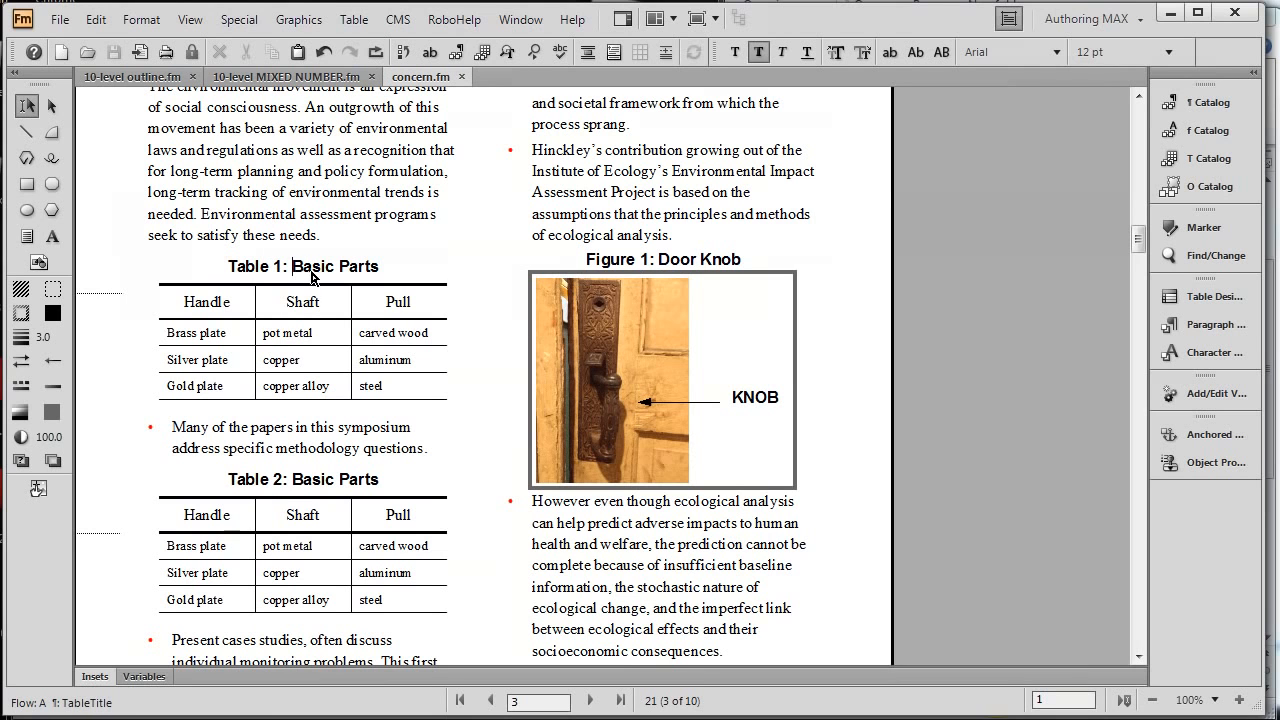
pyautogui.hotkey('ctrl', 'm')
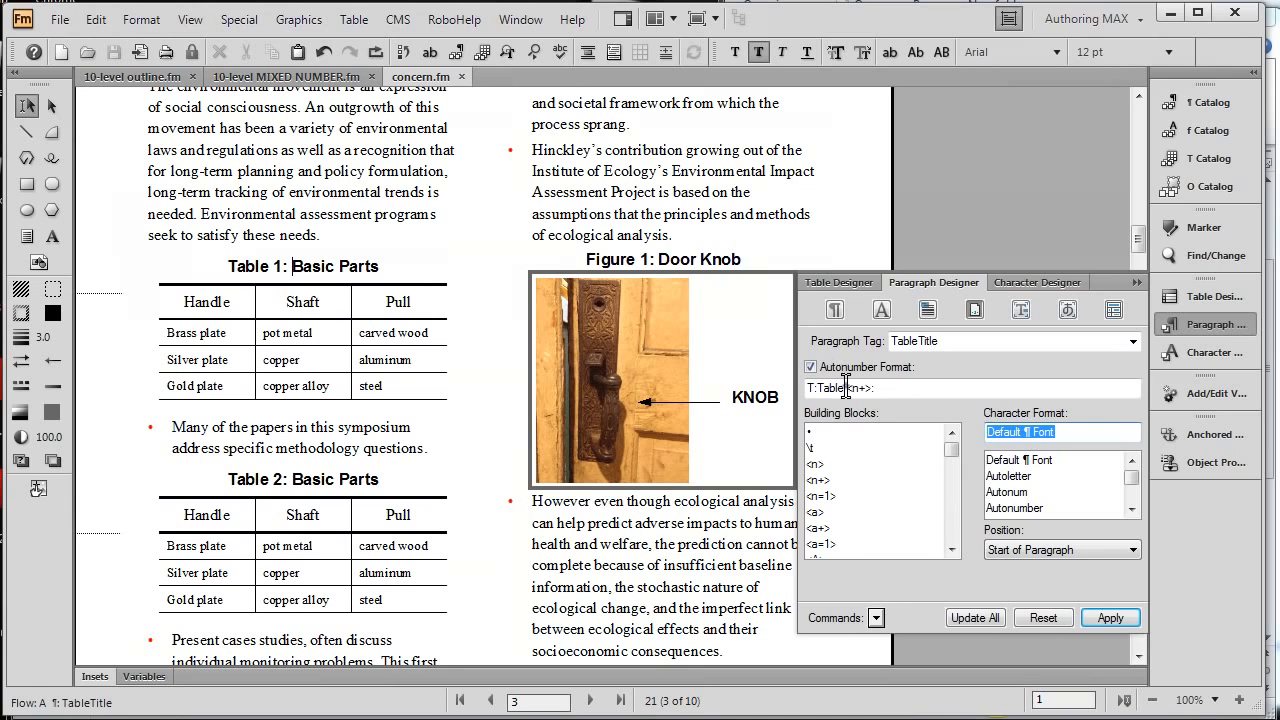
pyautogui.click(846, 388)
pyautogui.press('BackSpace')
pyautogui.press('BackSpace')
pyautogui.press('BackSpace')
pyautogui.press('BackSpace')
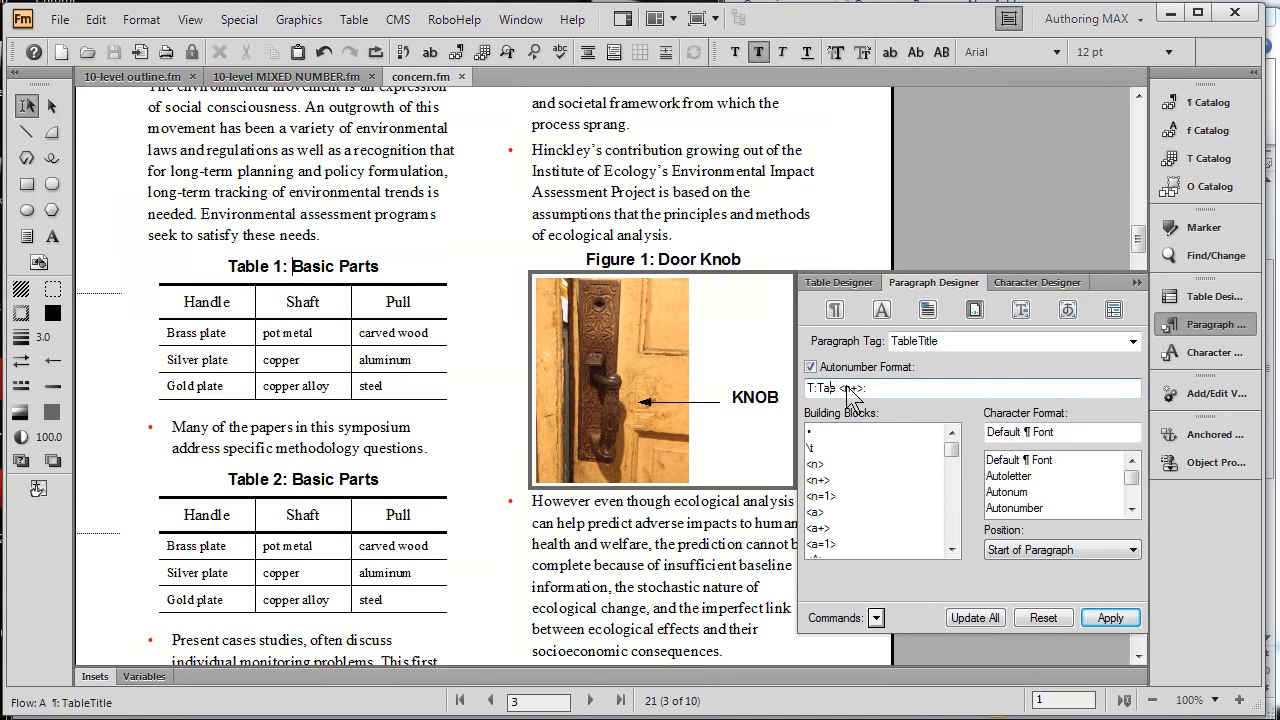
pyautogui.write('TABLE')
pyautogui.write('--')
pyautogui.click(968, 621)
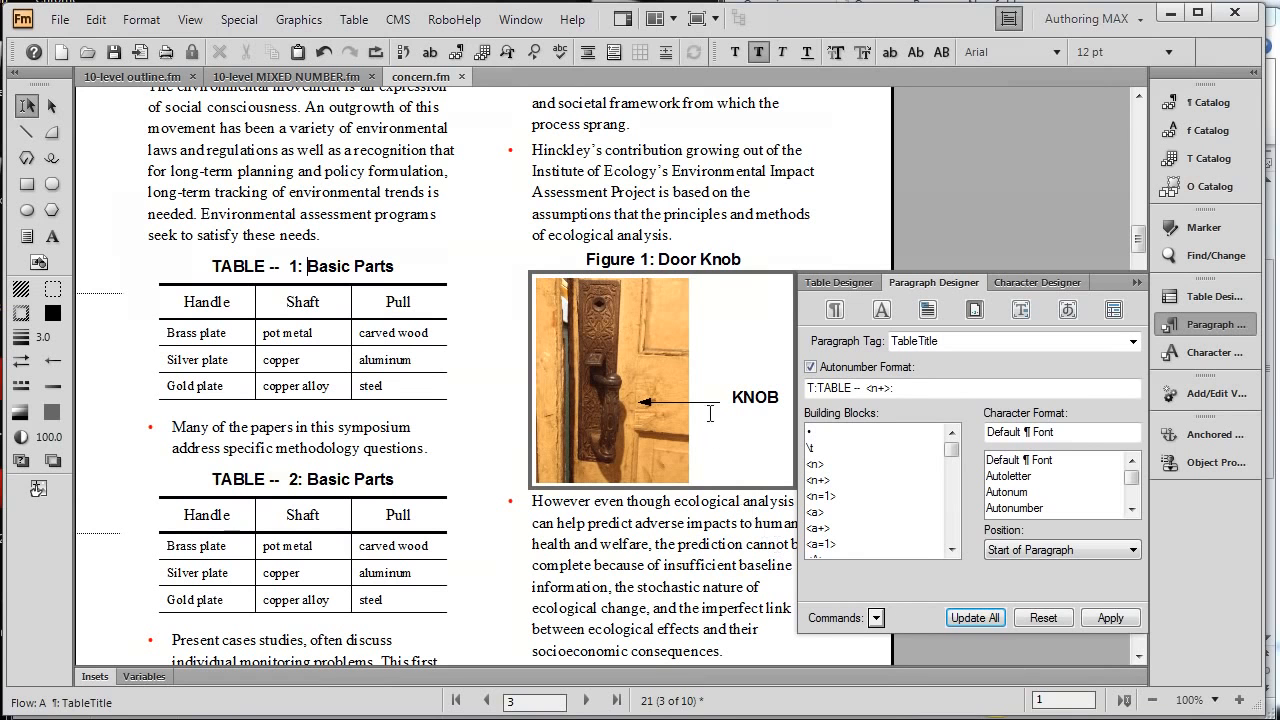
# - Change the Figure Title autonumber format to "F:Illustration <n+>:", update all figure titles, and collapse the Paragraph Designer
pyautogui.click(694, 262)
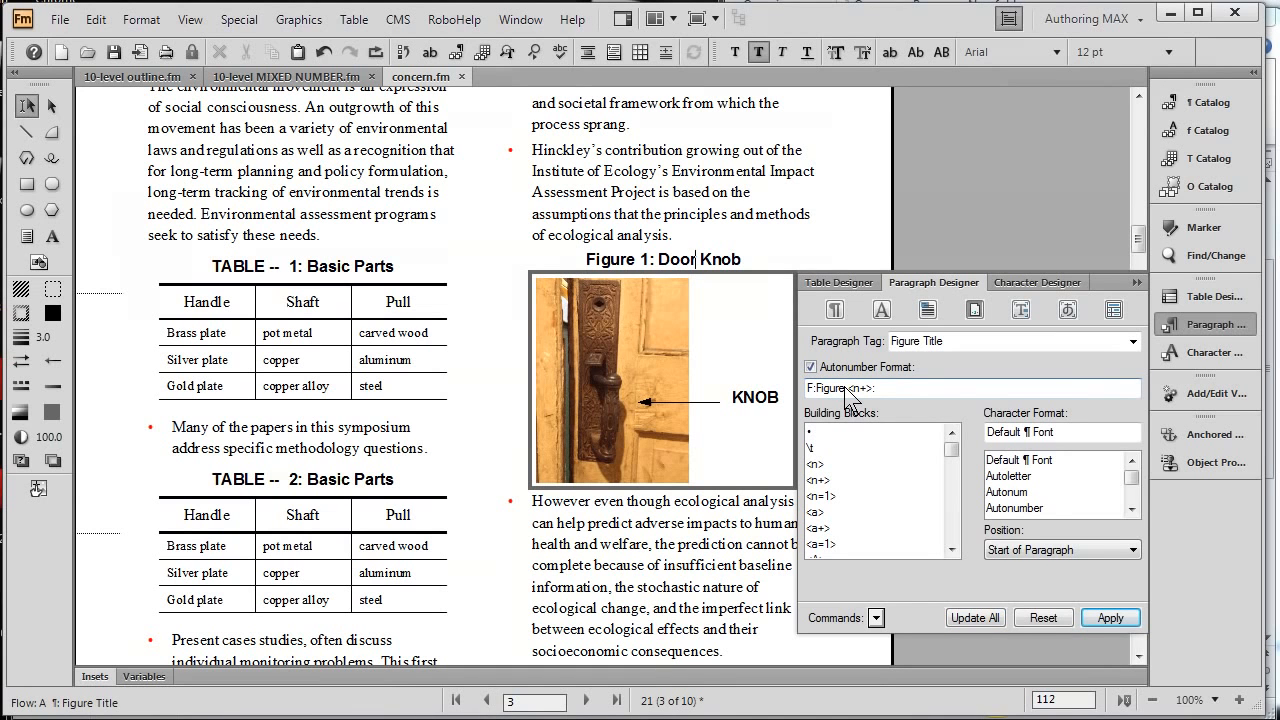
pyautogui.press('BackSpace')
pyautogui.press('BackSpace')
pyautogui.press('BackSpace')
pyautogui.press('BackSpace')
pyautogui.press('BackSpace')
pyautogui.press('BackSpace')
pyautogui.write('Illustration')
pyautogui.click(975, 618)
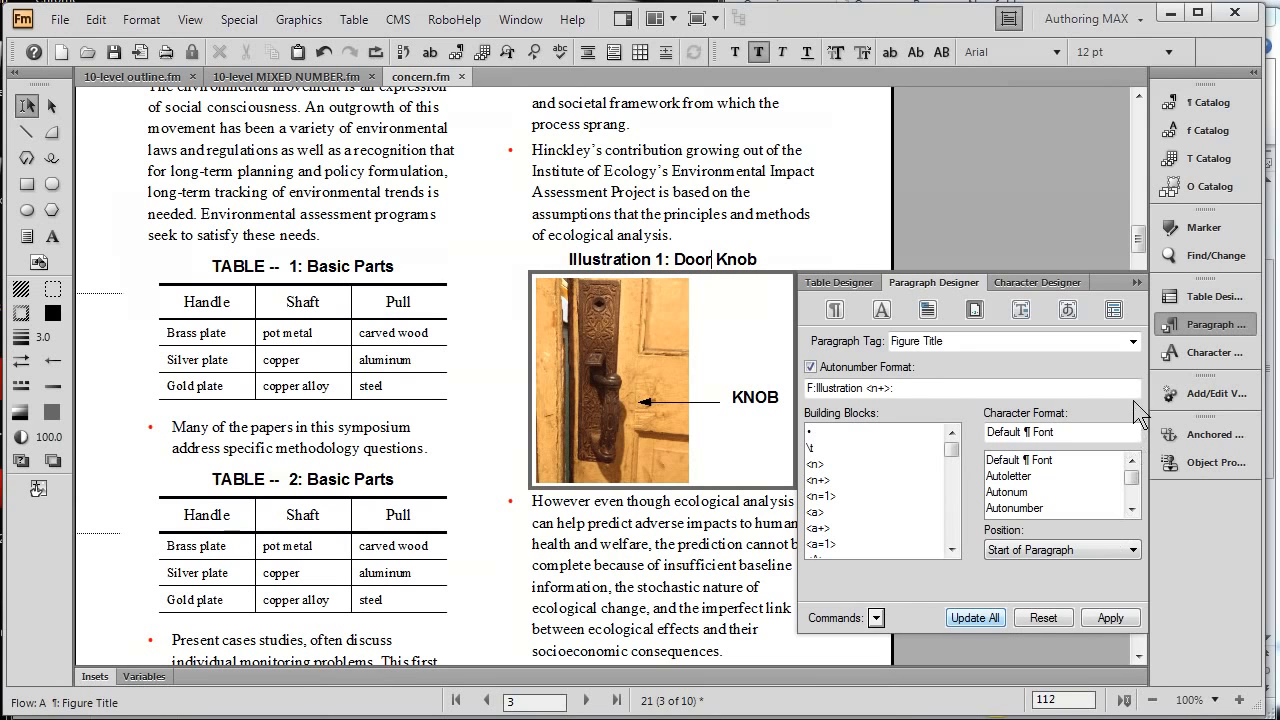
pyautogui.click(1140, 281)
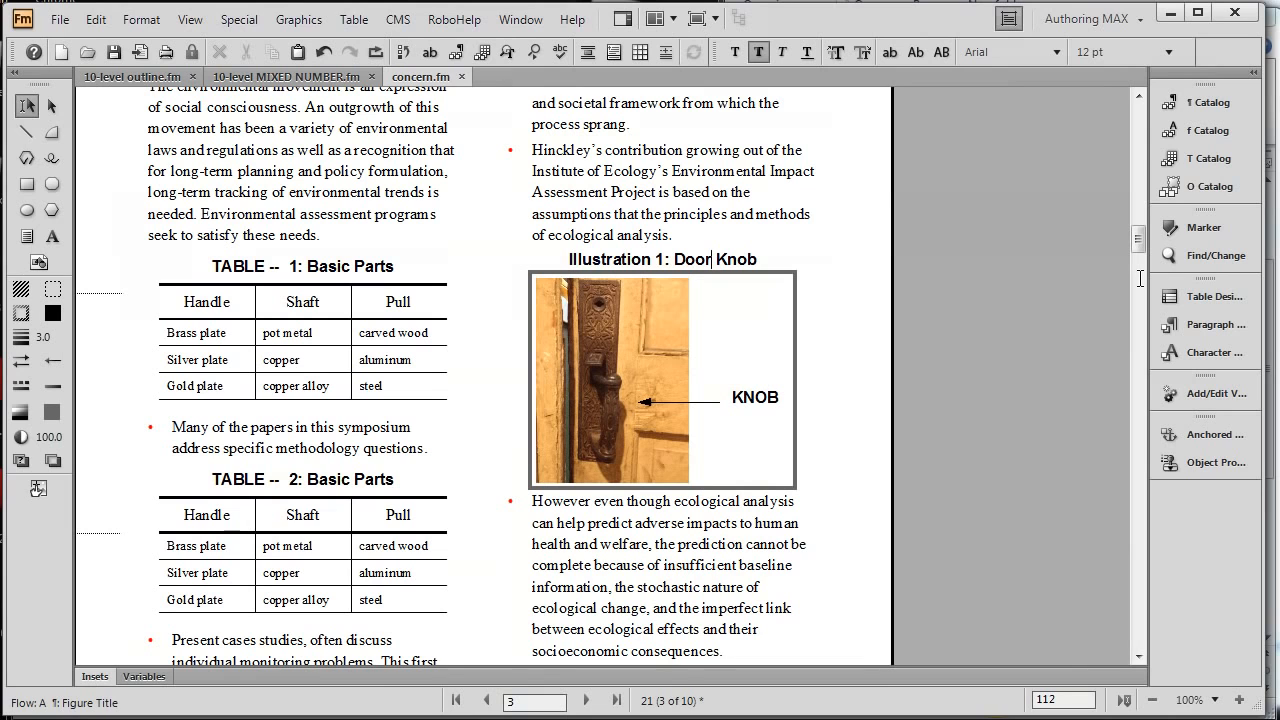